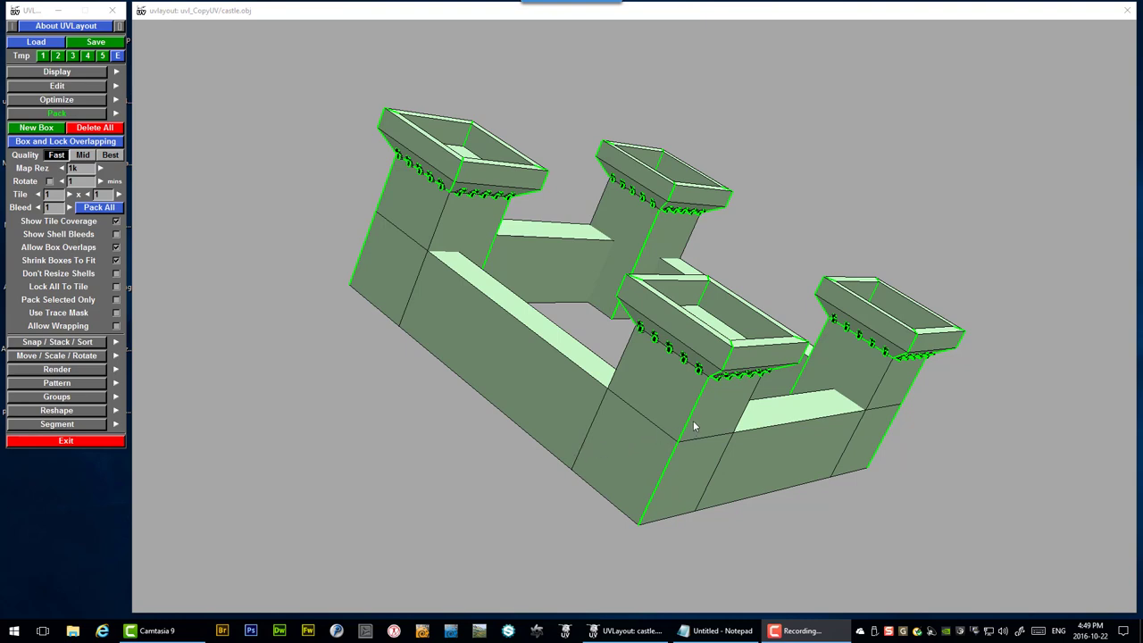
# Orbit the castle to a frontal view and zoom in and out to inspect it
pyautogui.moveTo(694, 427); pyautogui.dragTo(670, 417)
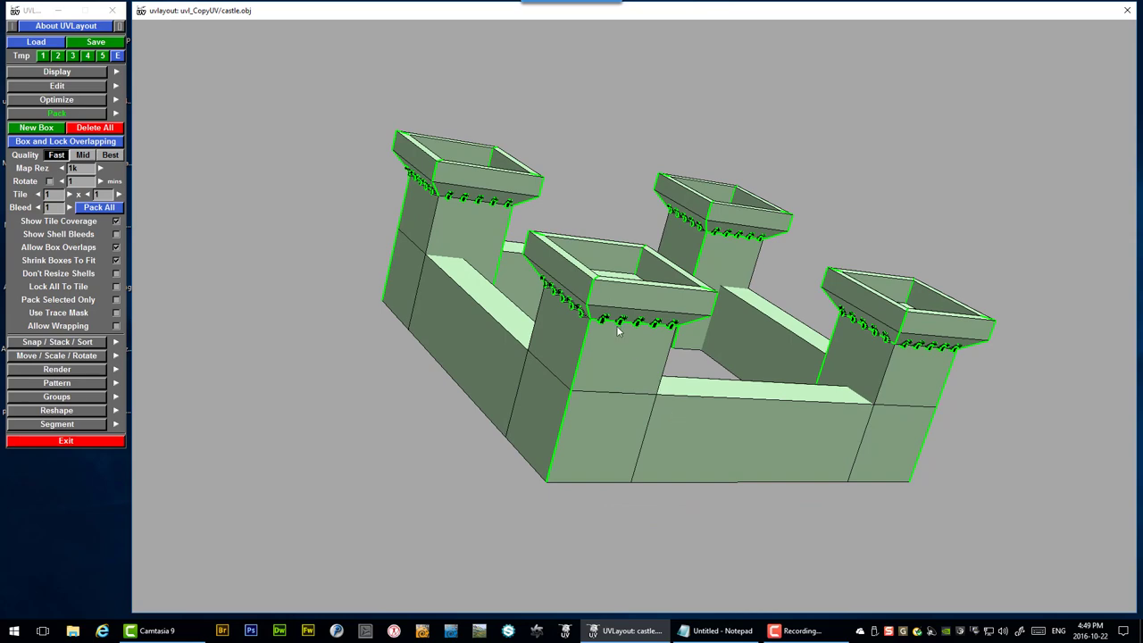
pyautogui.scroll(6, 617, 330)
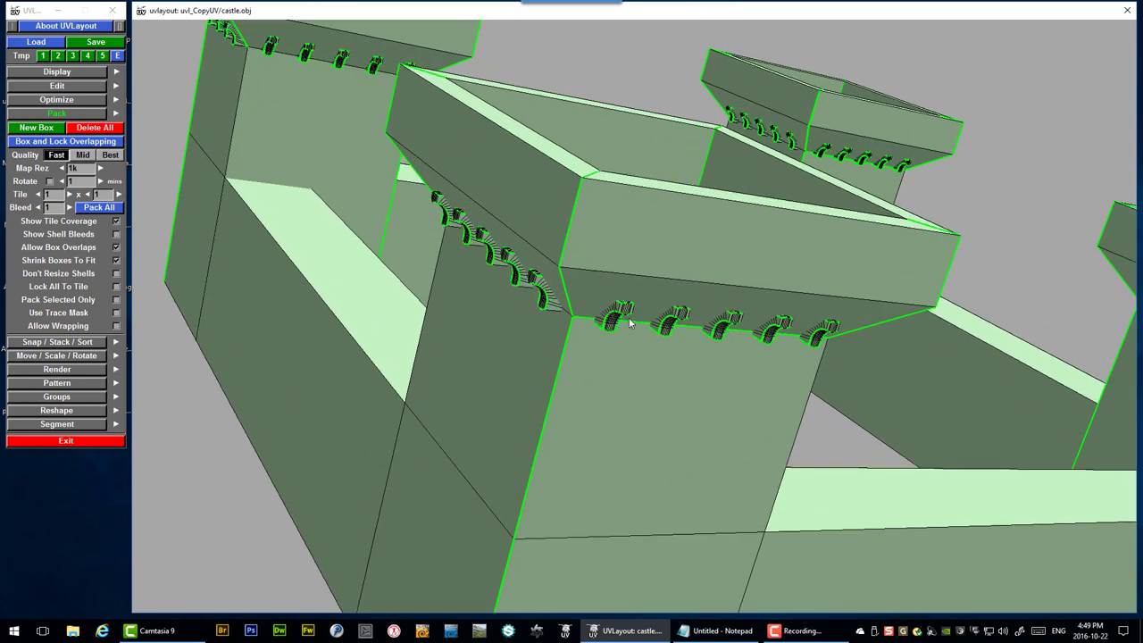
pyautogui.scroll(2, 628, 318)
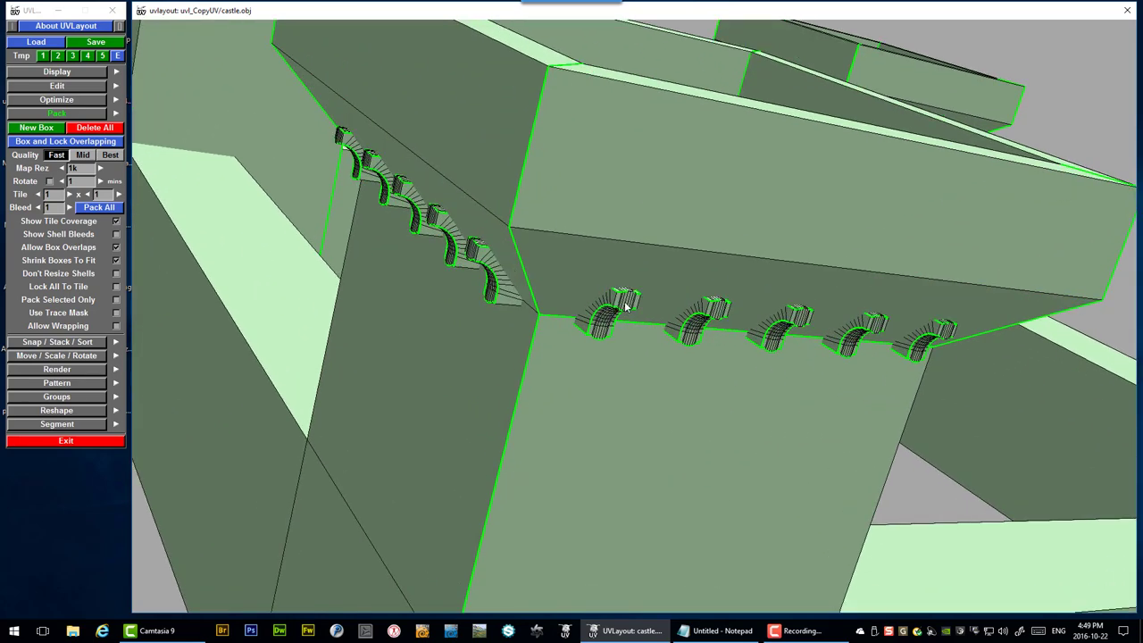
pyautogui.scroll(3, 627, 307)
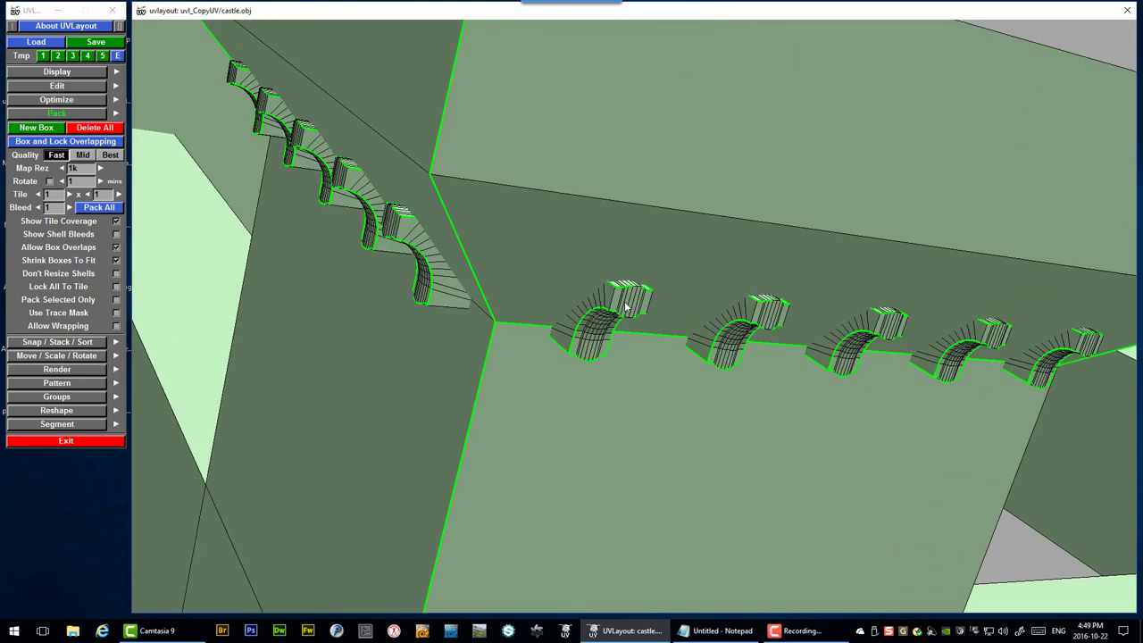
pyautogui.scroll(-8, 625, 308)
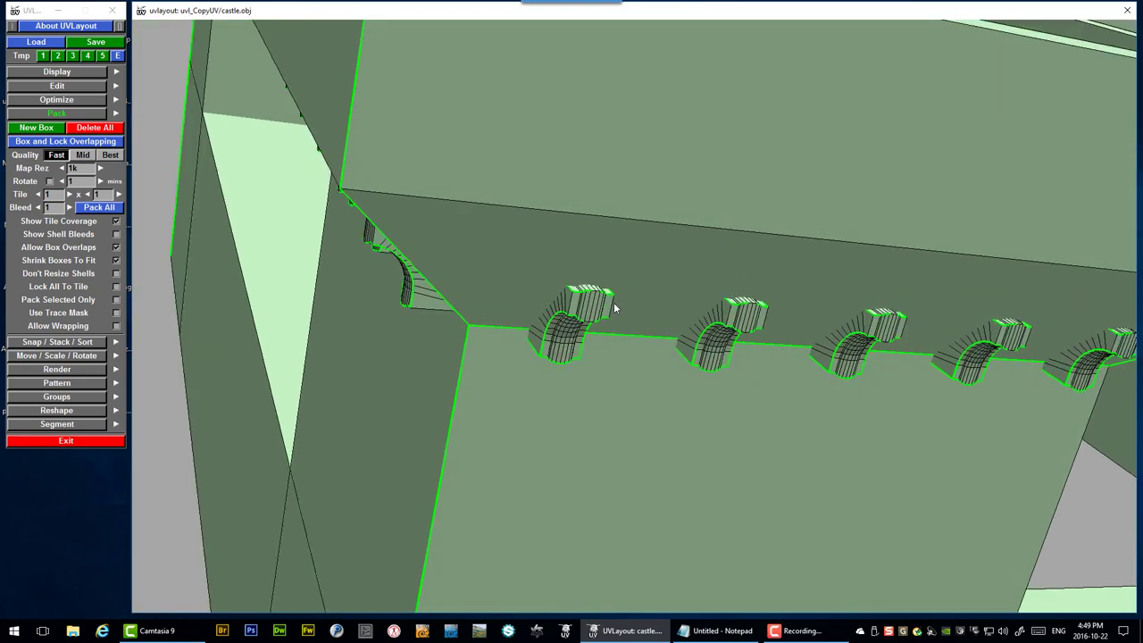
pyautogui.scroll(-6, 616, 307)
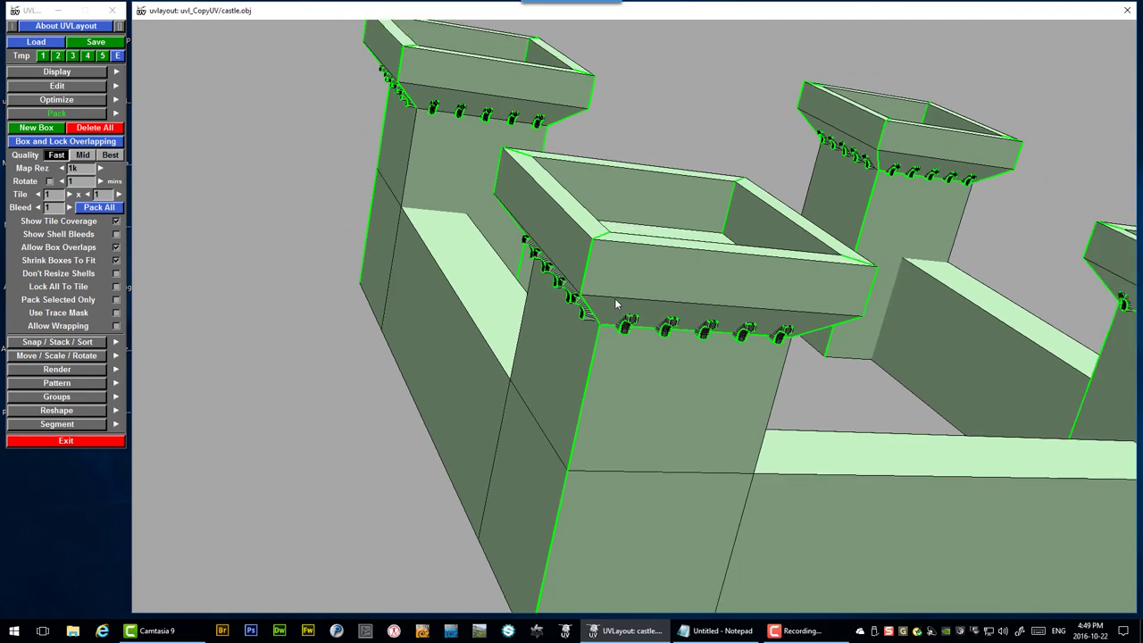
# Inspect the towers and corbels from the side and above, then show the UV layout
pyautogui.moveTo(670, 348); pyautogui.dragTo(607, 396)
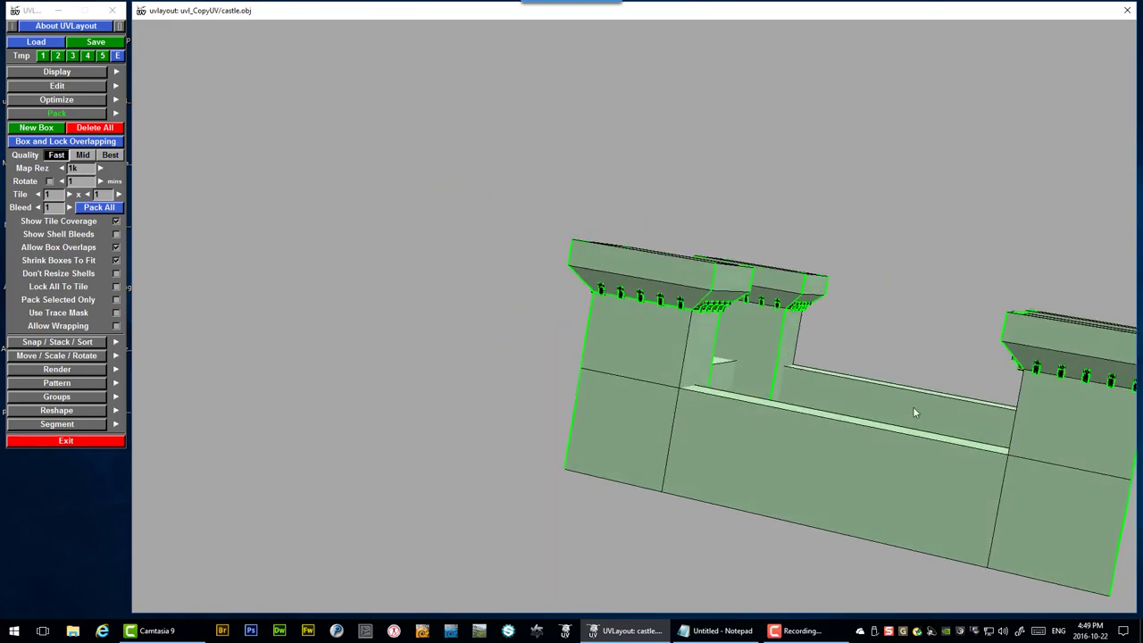
pyautogui.scroll(3, 974, 419)
pyautogui.moveTo(902, 424); pyautogui.dragTo(921, 275)
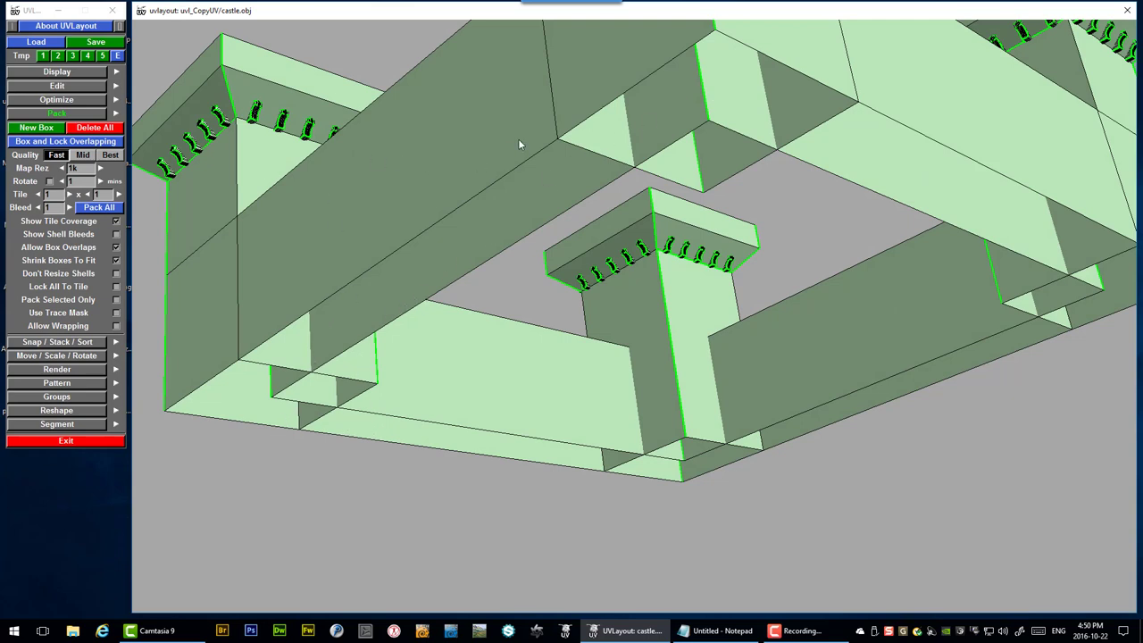
pyautogui.moveTo(552, 109); pyautogui.dragTo(579, 140, button='middle')
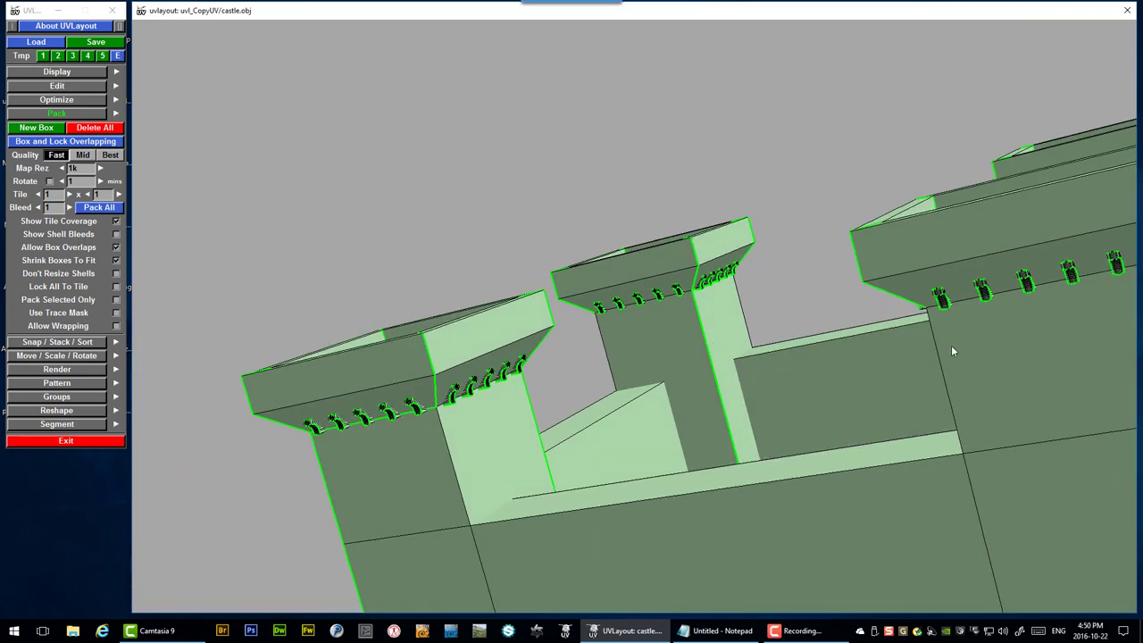
pyautogui.moveTo(788, 322); pyautogui.dragTo(767, 339, button='middle')
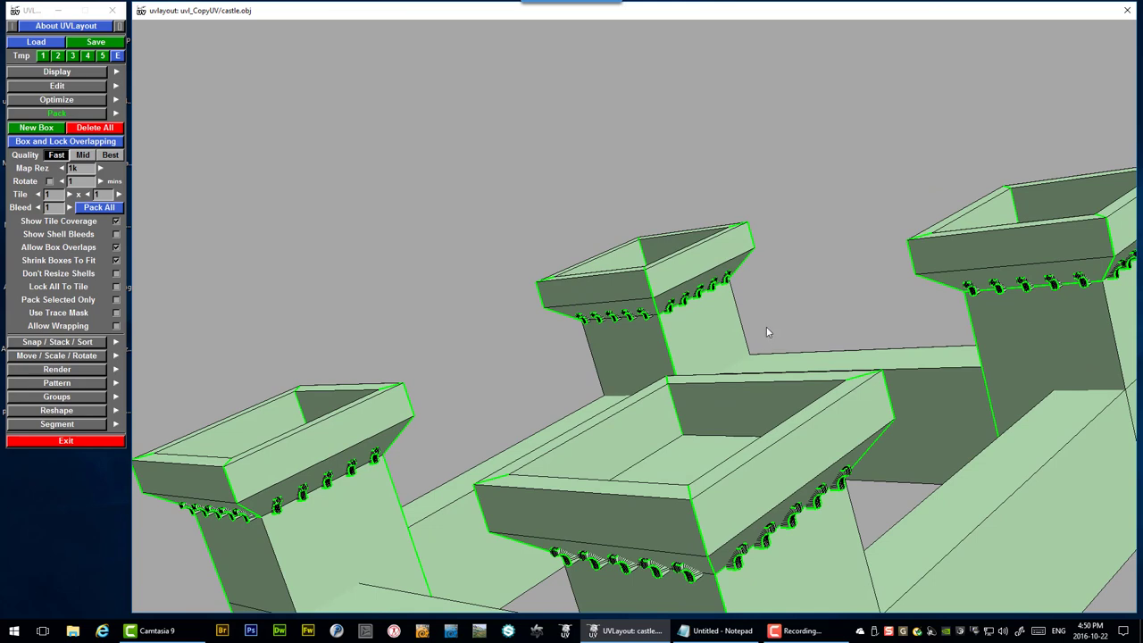
pyautogui.press('u')
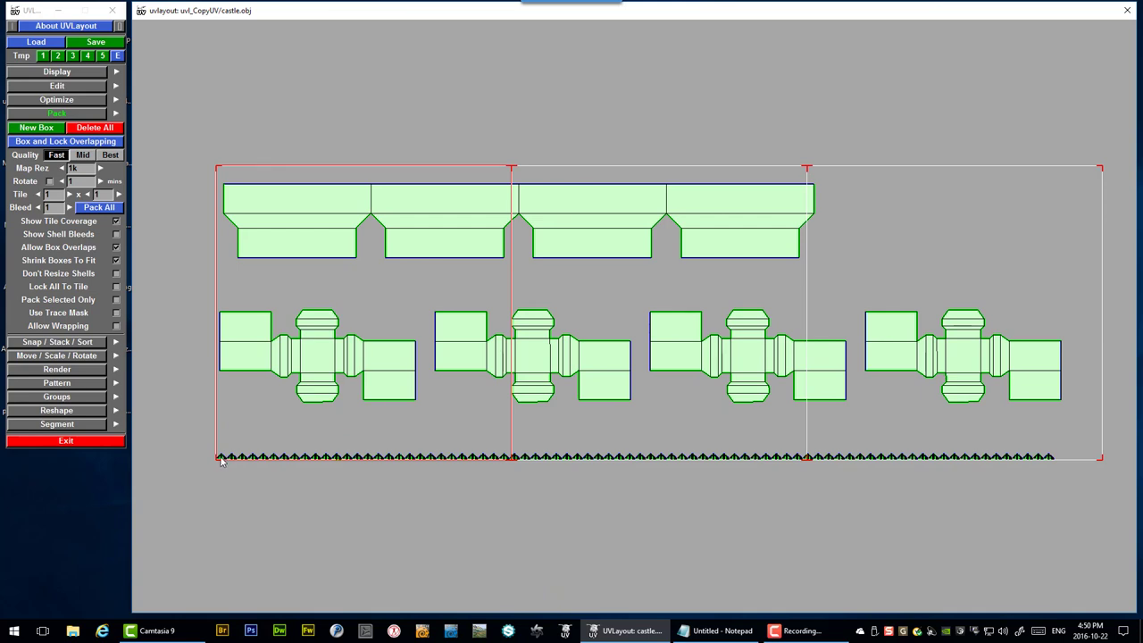
pyautogui.moveTo(222, 460); pyautogui.dragTo(470, 313, button='right')
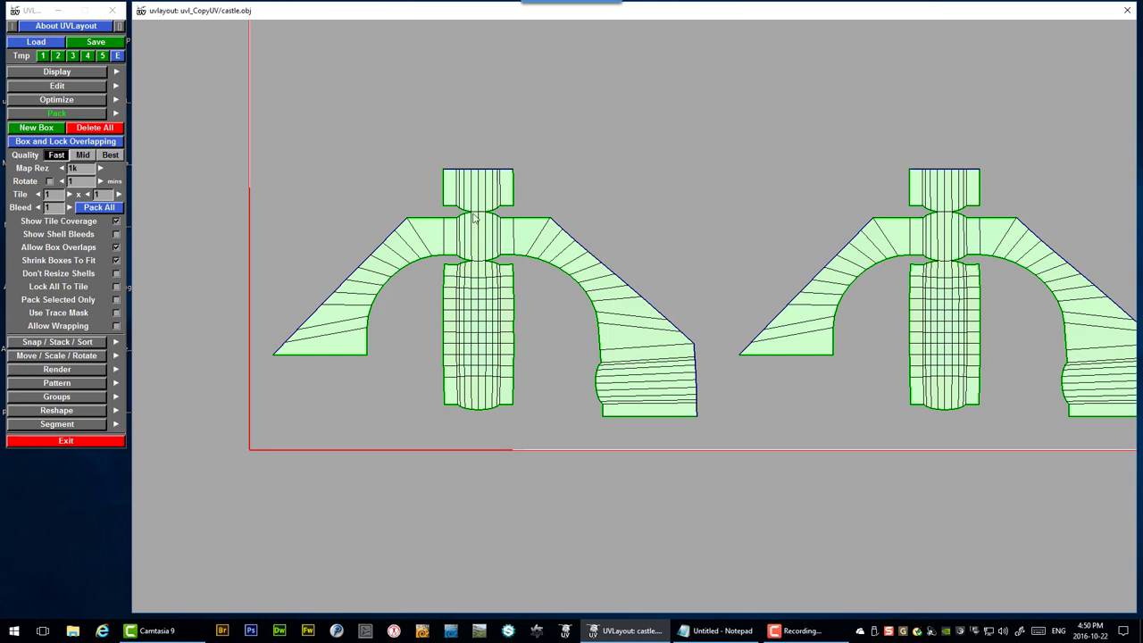
pyautogui.scroll(-3, 661, 254)
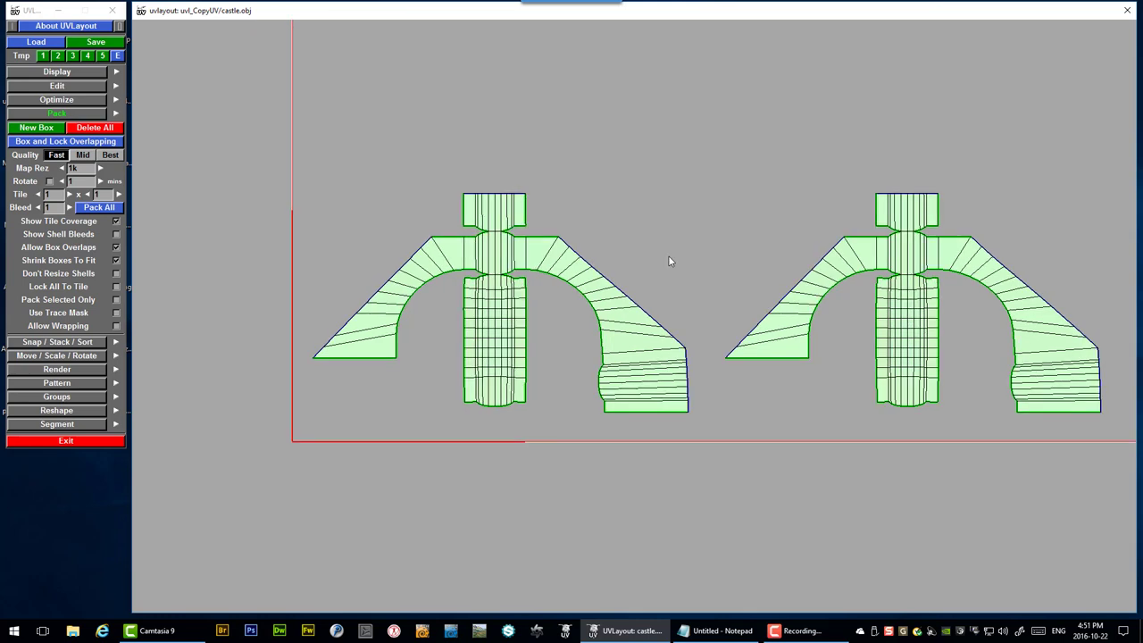
pyautogui.scroll(-1, 696, 254)
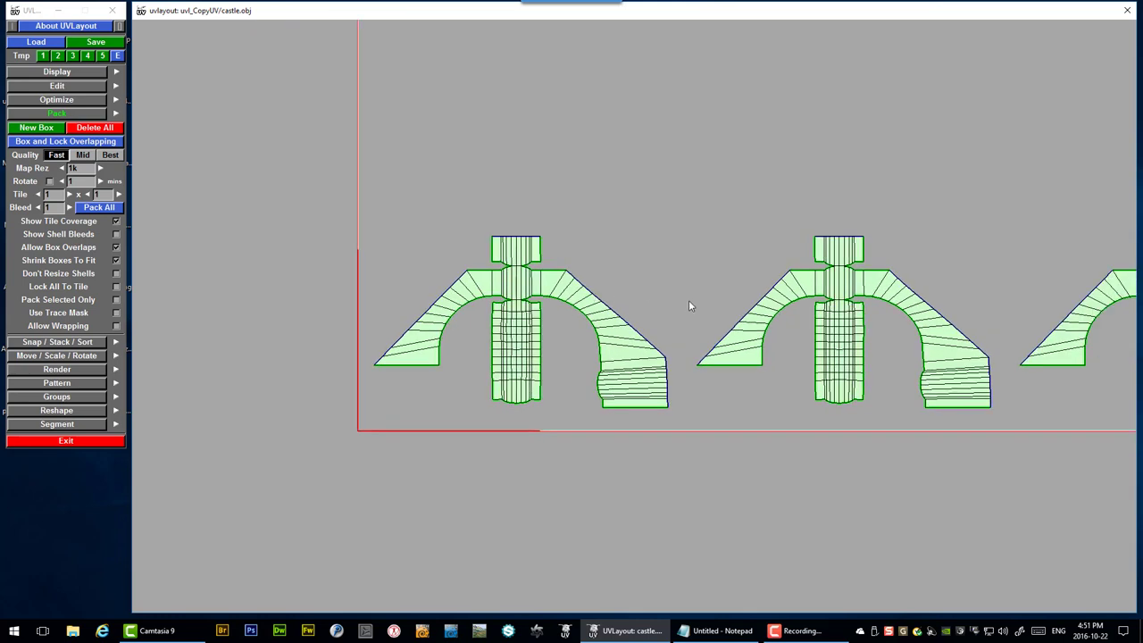
pyautogui.scroll(-4, 1015, 324)
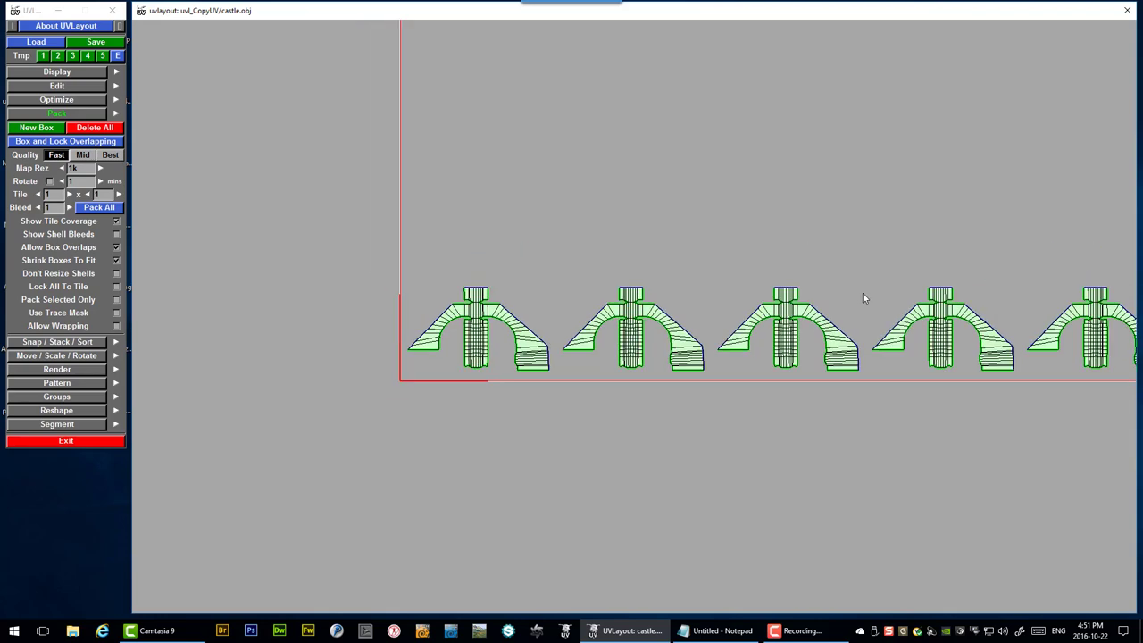
pyautogui.scroll(-5, 859, 295)
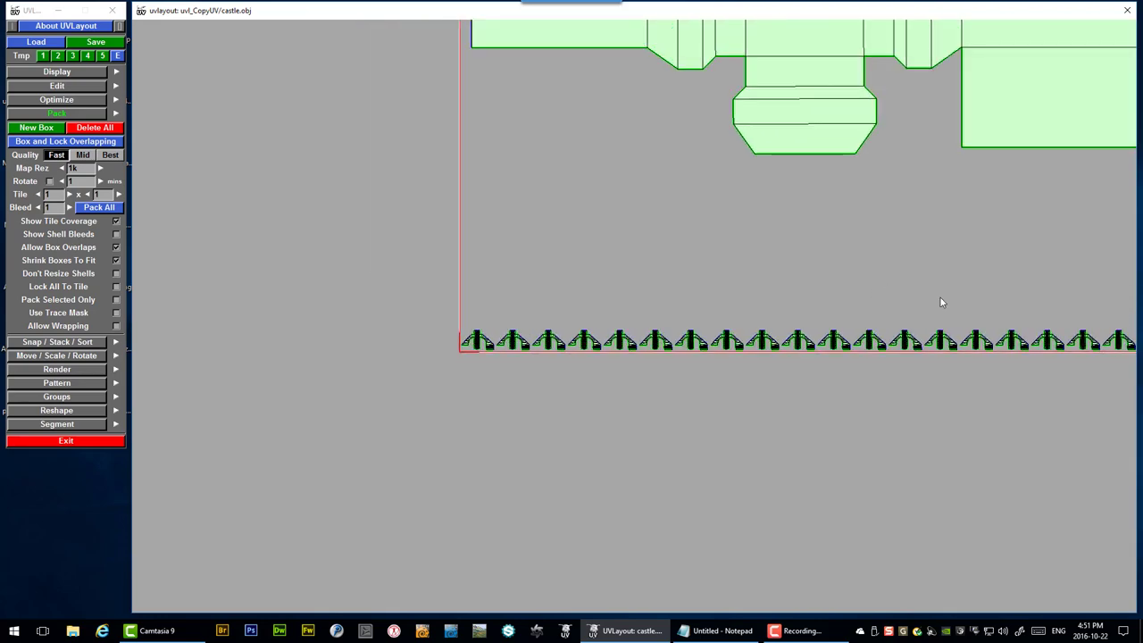
pyautogui.scroll(-5, 939, 297)
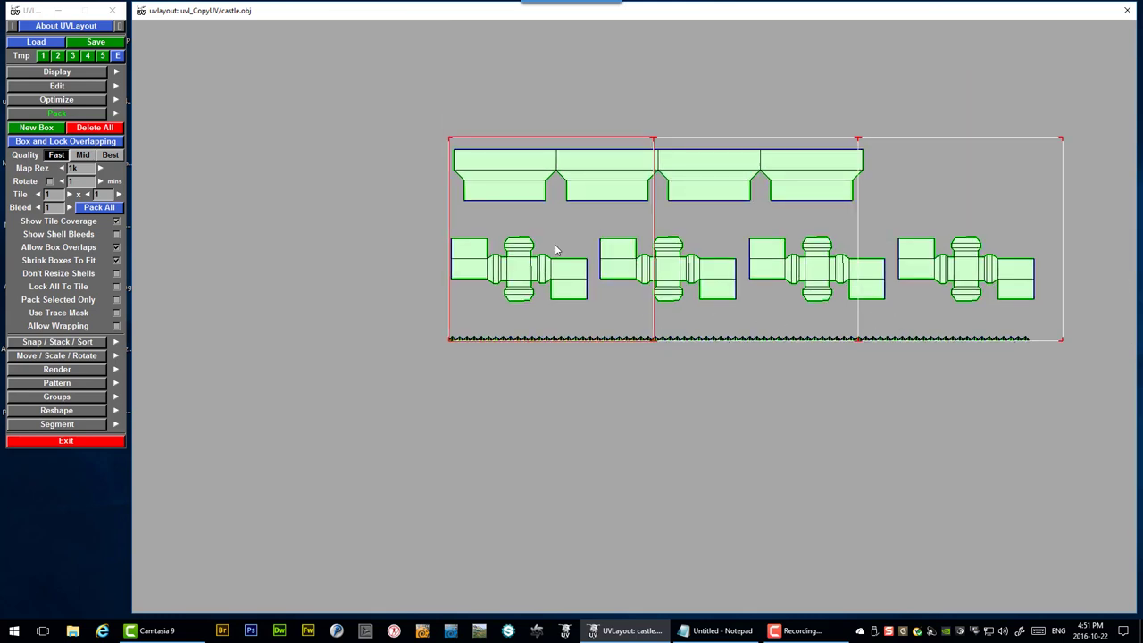
pyautogui.scroll(1, 650, 185)
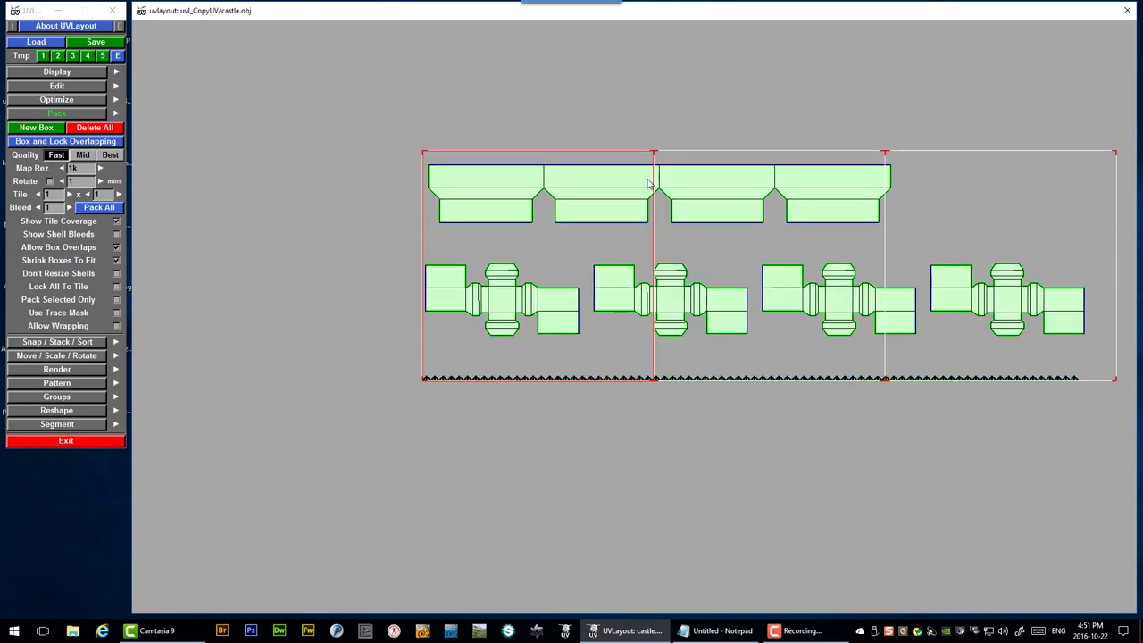
pyautogui.scroll(1, 645, 201)
pyautogui.scroll(1, 607, 250)
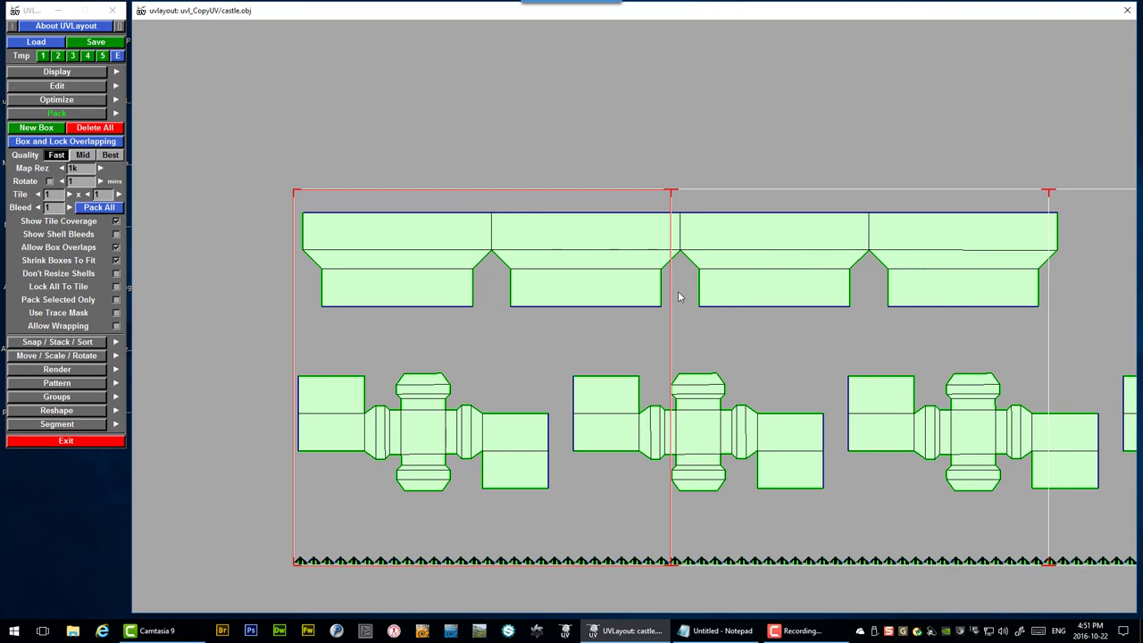
pyautogui.scroll(-1, 681, 299)
pyautogui.scroll(-1, 723, 409)
pyautogui.scroll(-1, 723, 409)
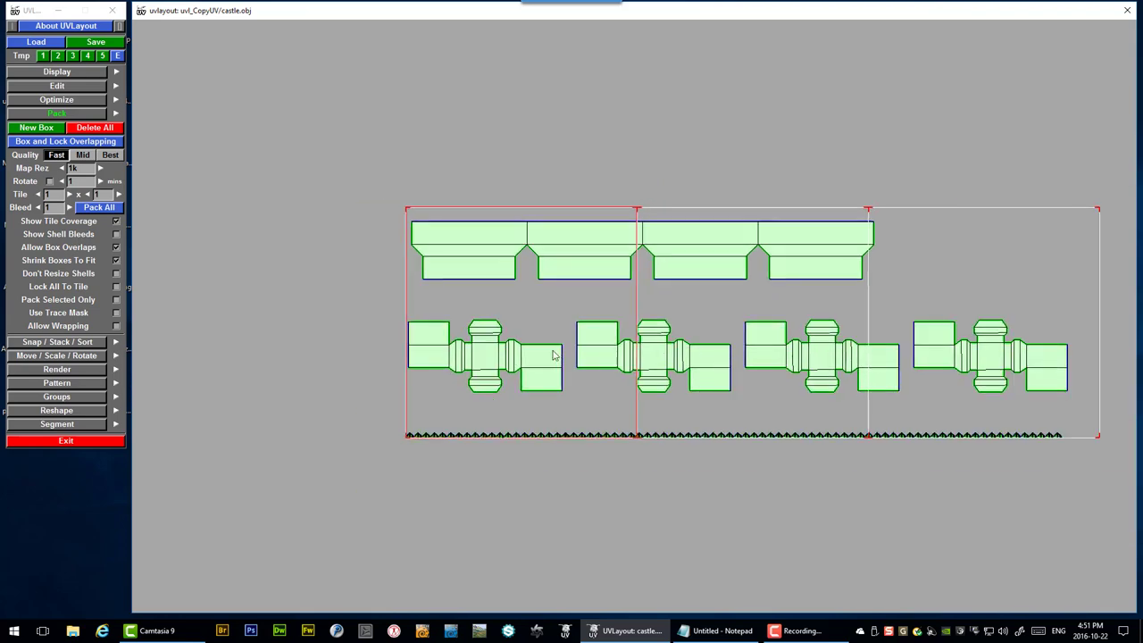
pyautogui.scroll(4, 536, 355)
pyautogui.scroll(3, 535, 348)
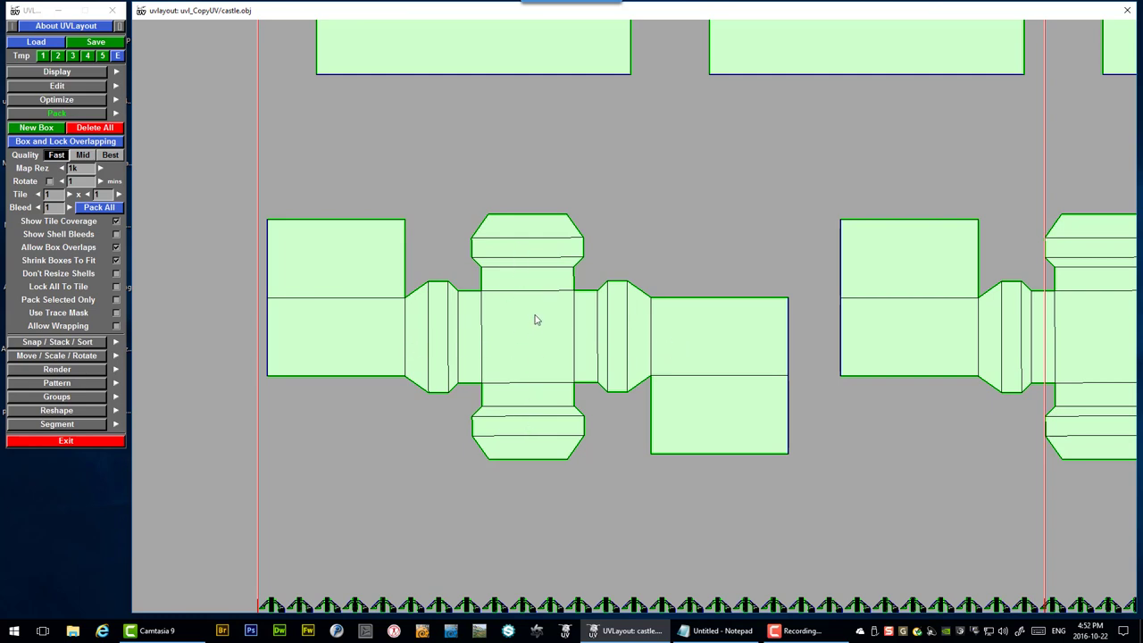
pyautogui.scroll(-5, 536, 319)
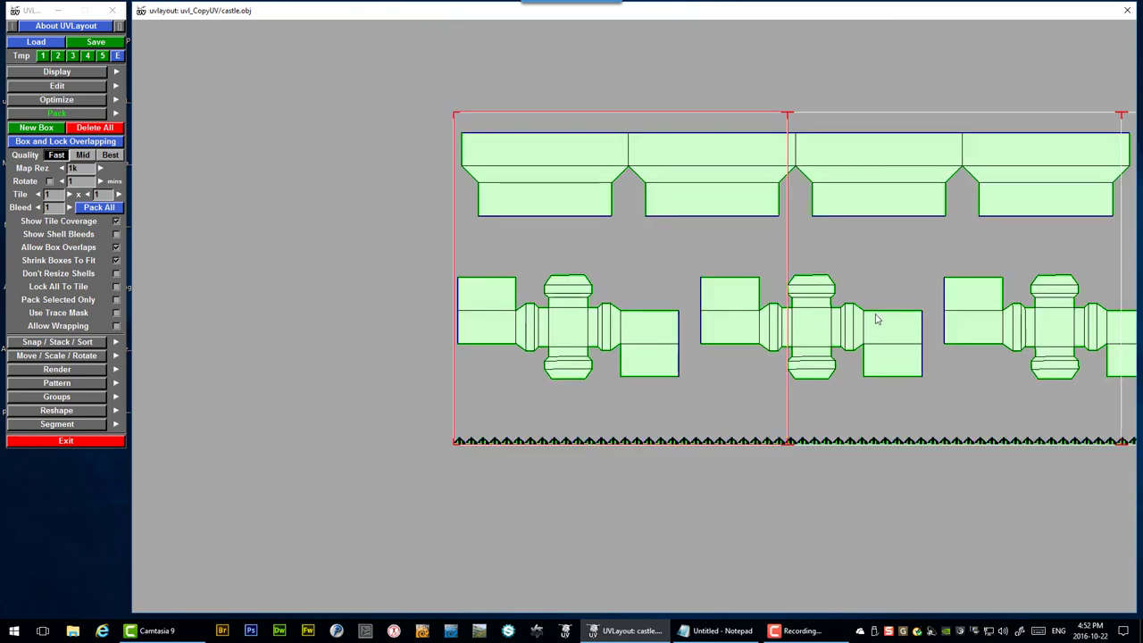
pyautogui.scroll(-2, 875, 319)
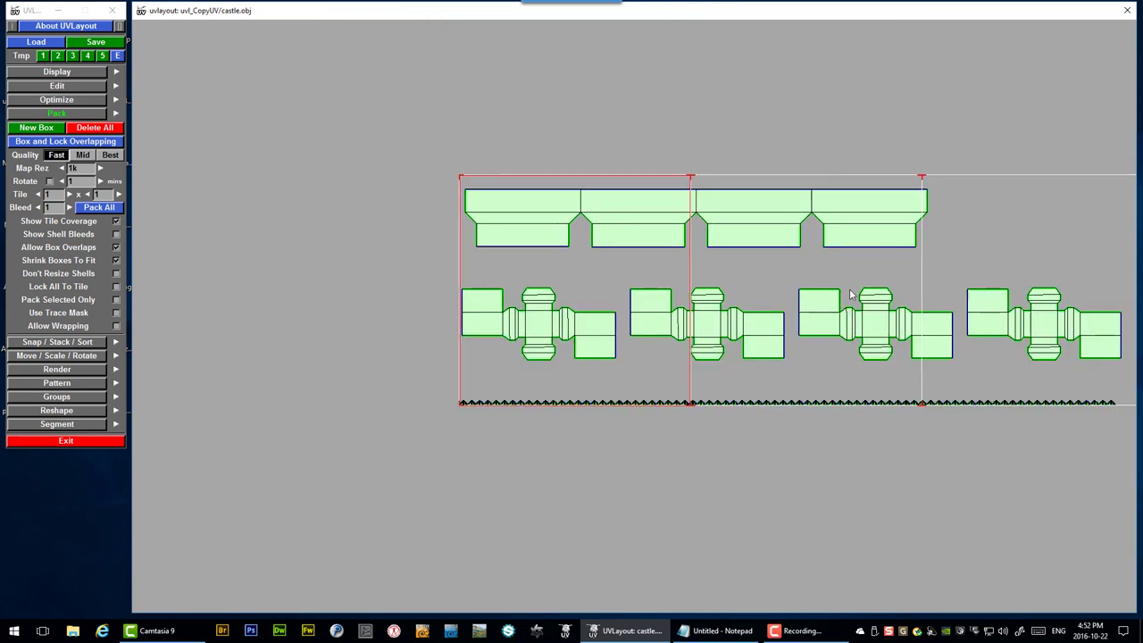
pyautogui.scroll(-1, 851, 295)
pyautogui.scroll(1, 856, 313)
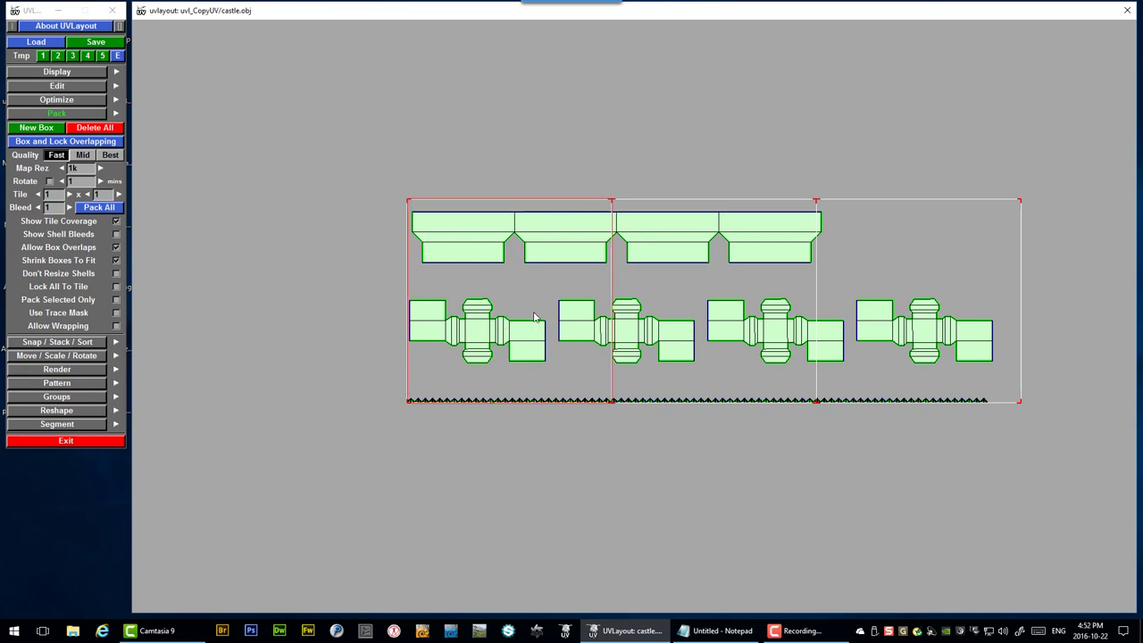
pyautogui.scroll(1, 534, 317)
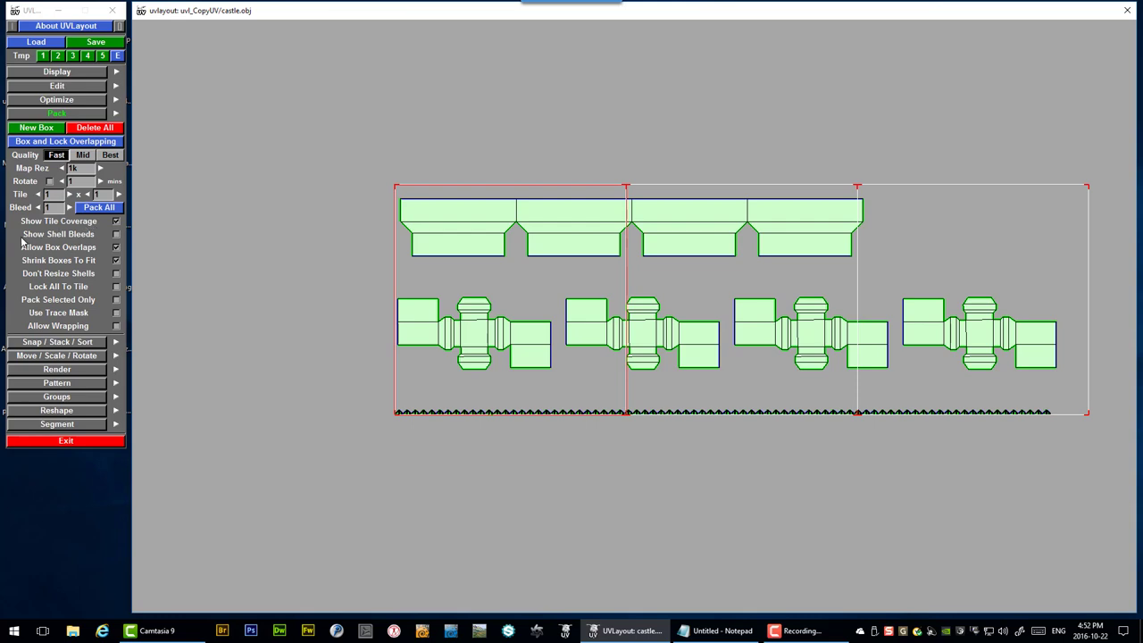
pyautogui.click(70, 209)
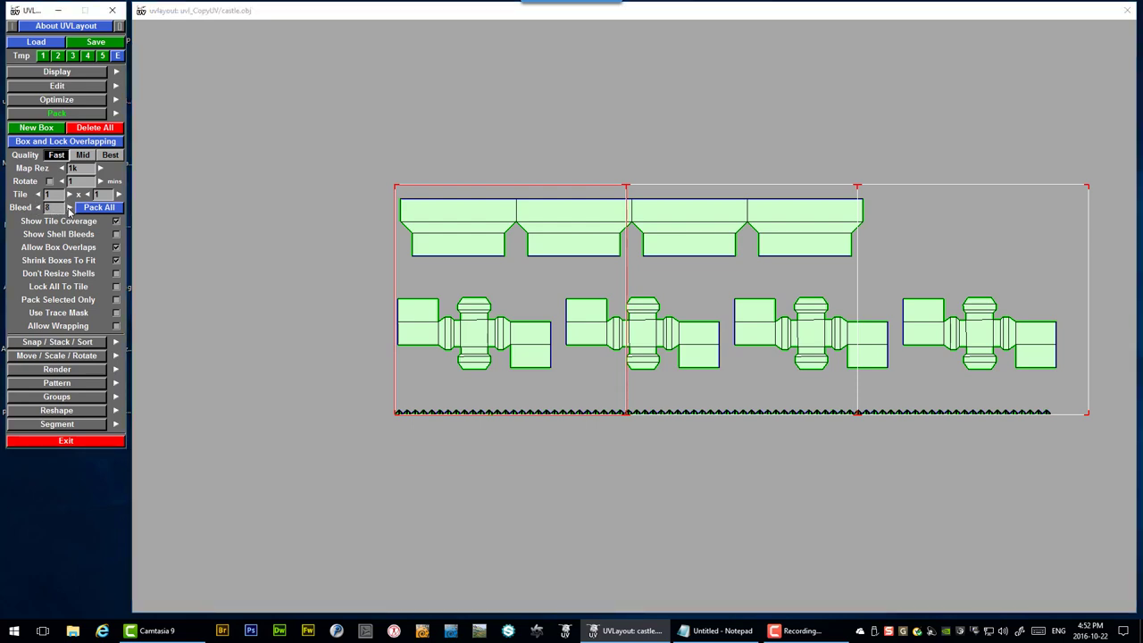
pyautogui.click(116, 234)
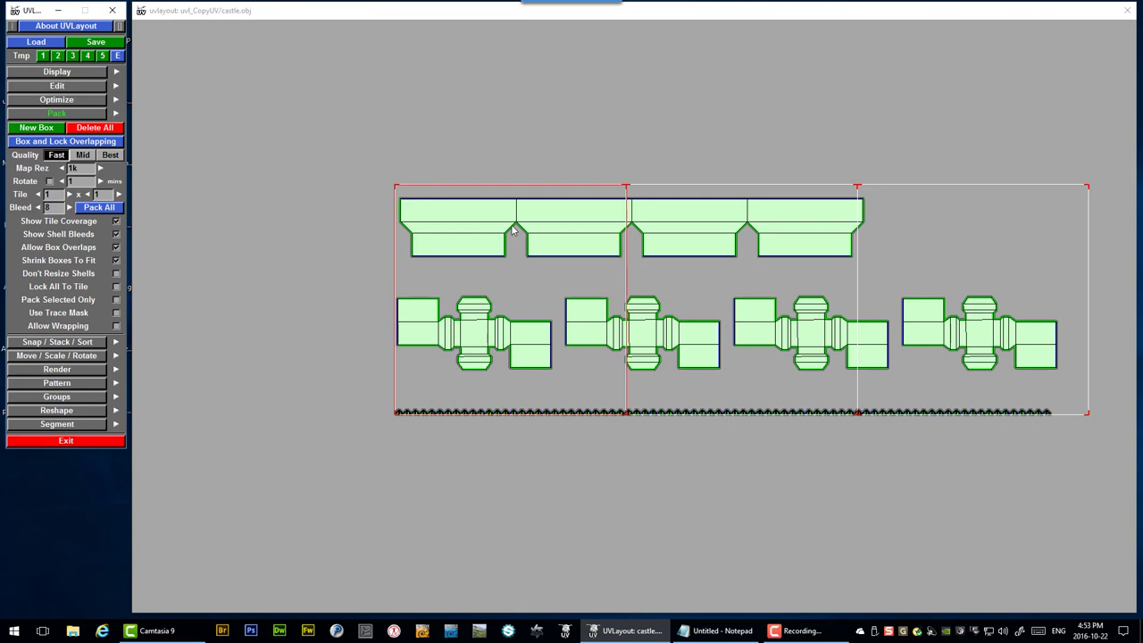
pyautogui.scroll(5, 509, 236)
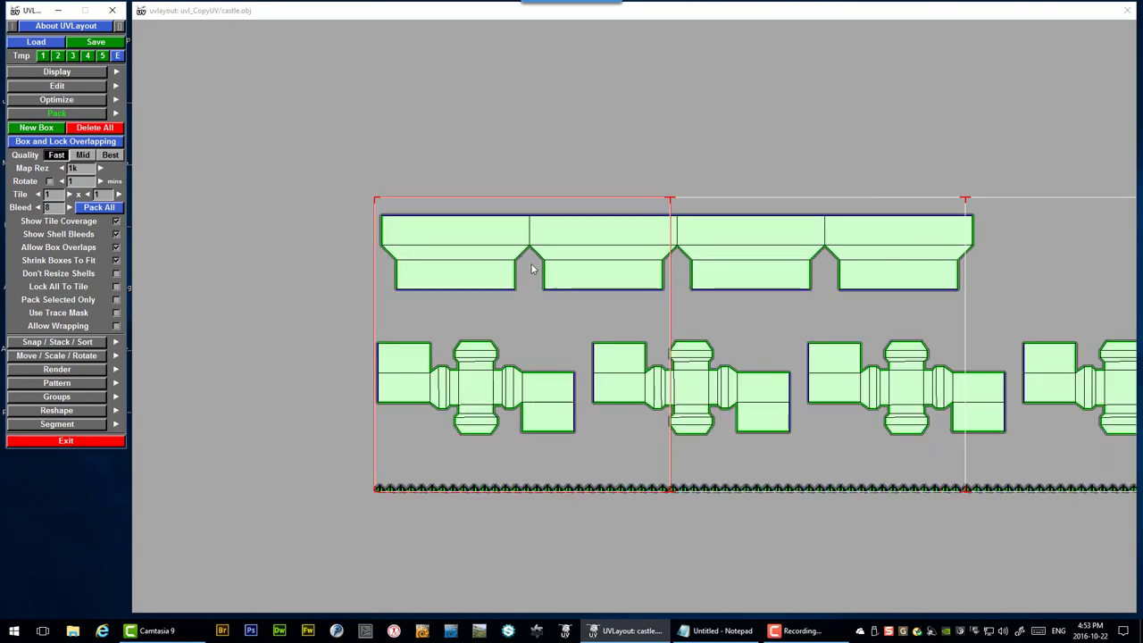
pyautogui.scroll(10, 524, 278)
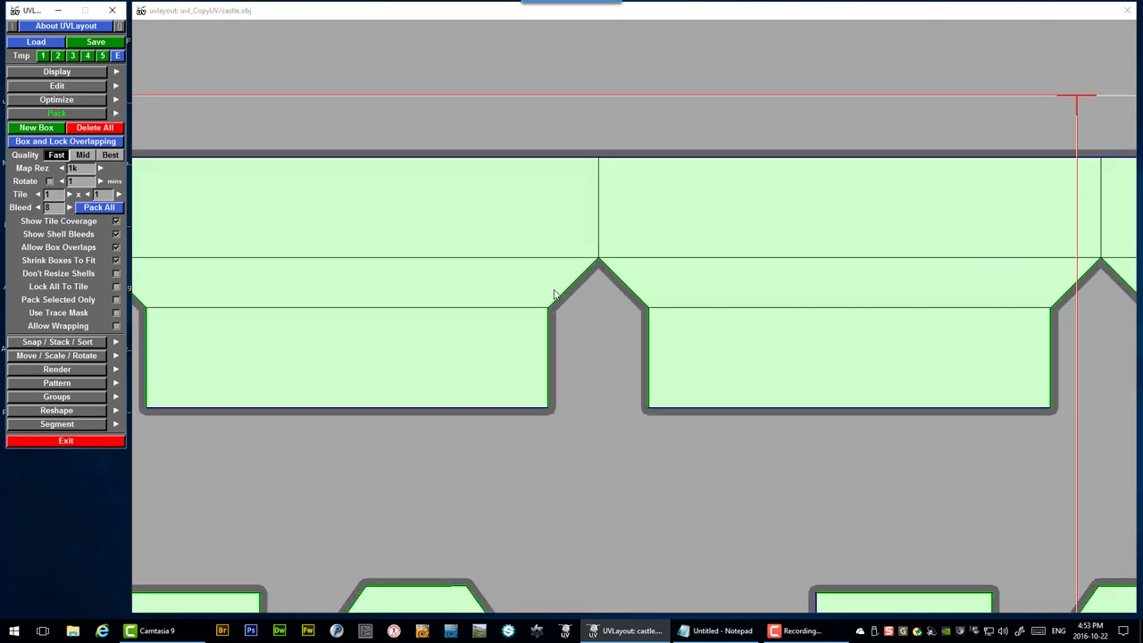
pyautogui.scroll(2, 571, 329)
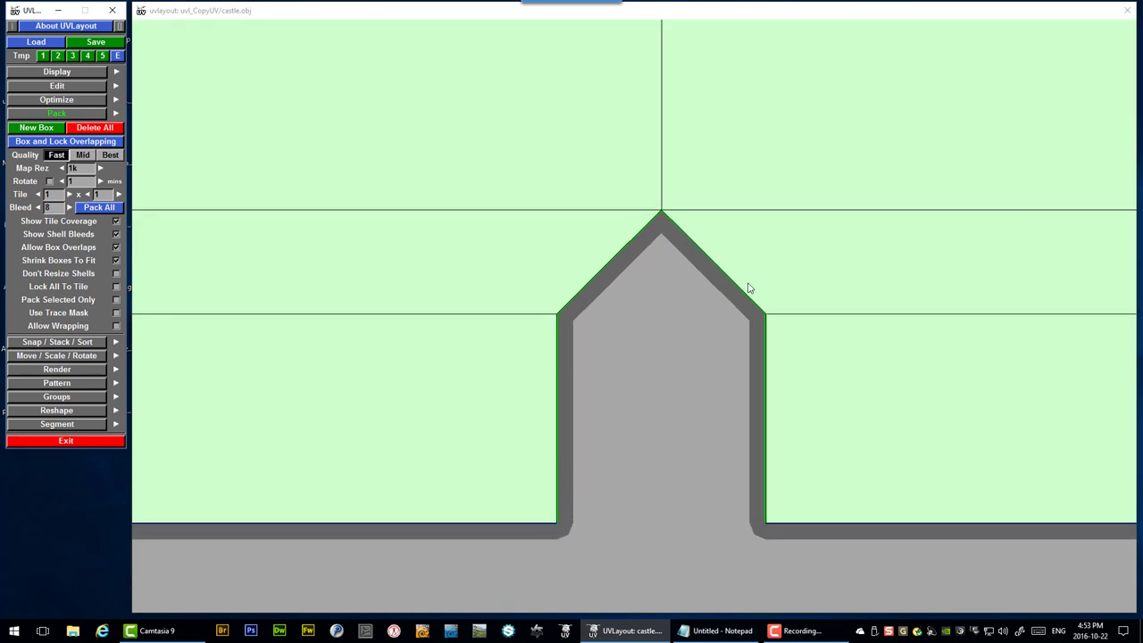
pyautogui.scroll(-2, 748, 569)
pyautogui.scroll(-4, 662, 585)
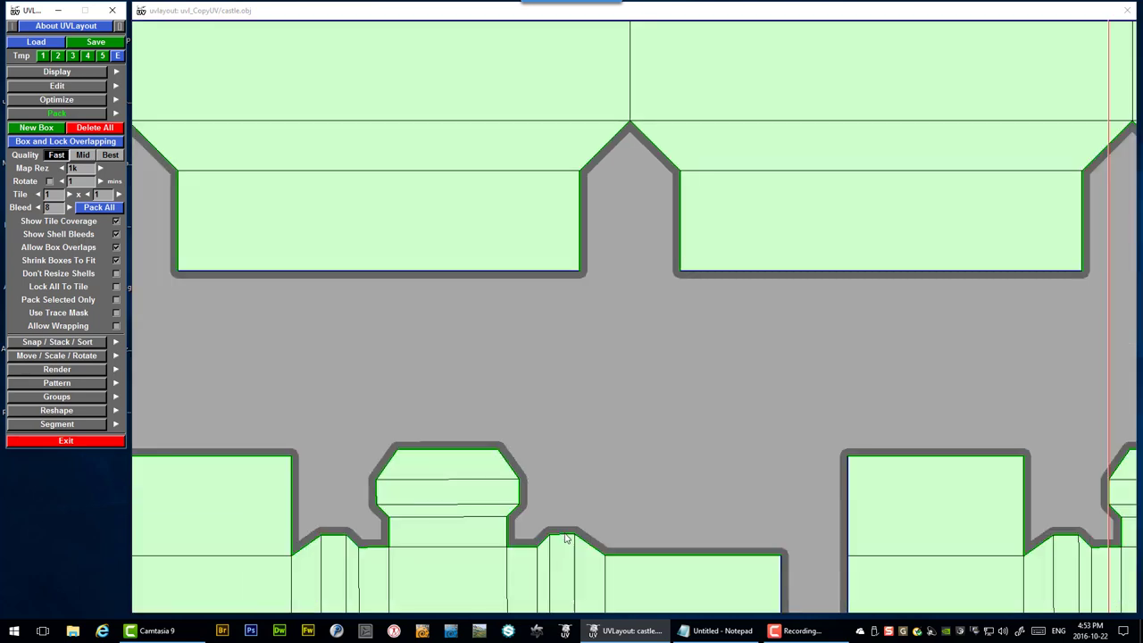
pyautogui.scroll(2, 530, 502)
pyautogui.scroll(2, 528, 441)
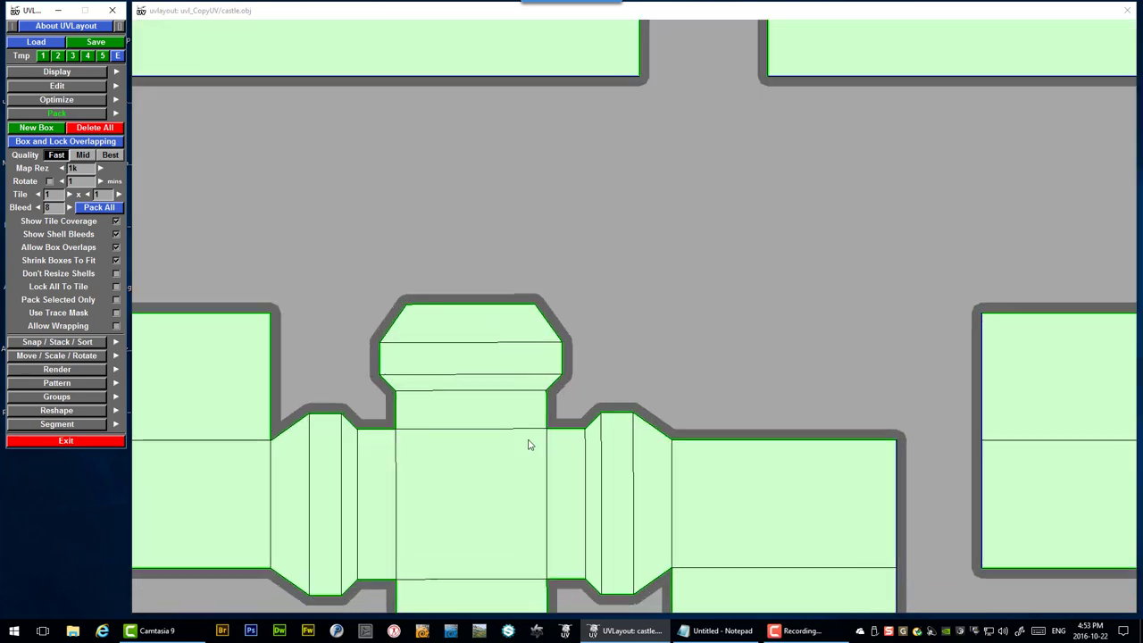
# Lower the shell bleed from 8 to 3 for thinner margins around the castle shells
pyautogui.click(40, 207)
pyautogui.click(40, 207)
pyautogui.click(39, 207)
pyautogui.click(39, 207)
pyautogui.click(39, 207)
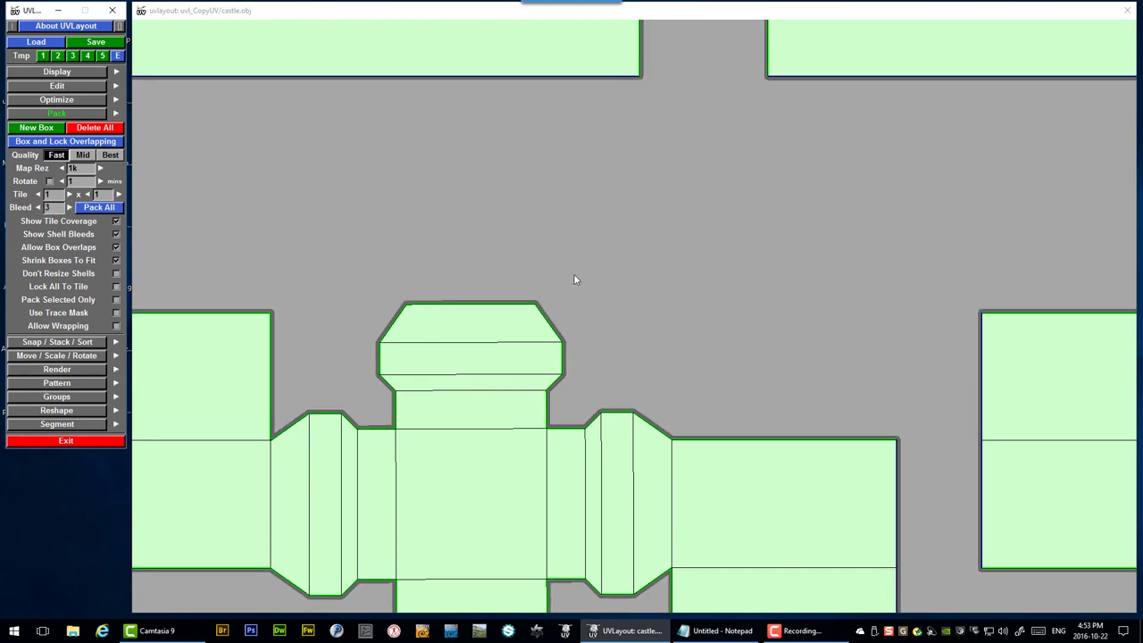
pyautogui.scroll(-1, 551, 354)
pyautogui.scroll(-1, 548, 361)
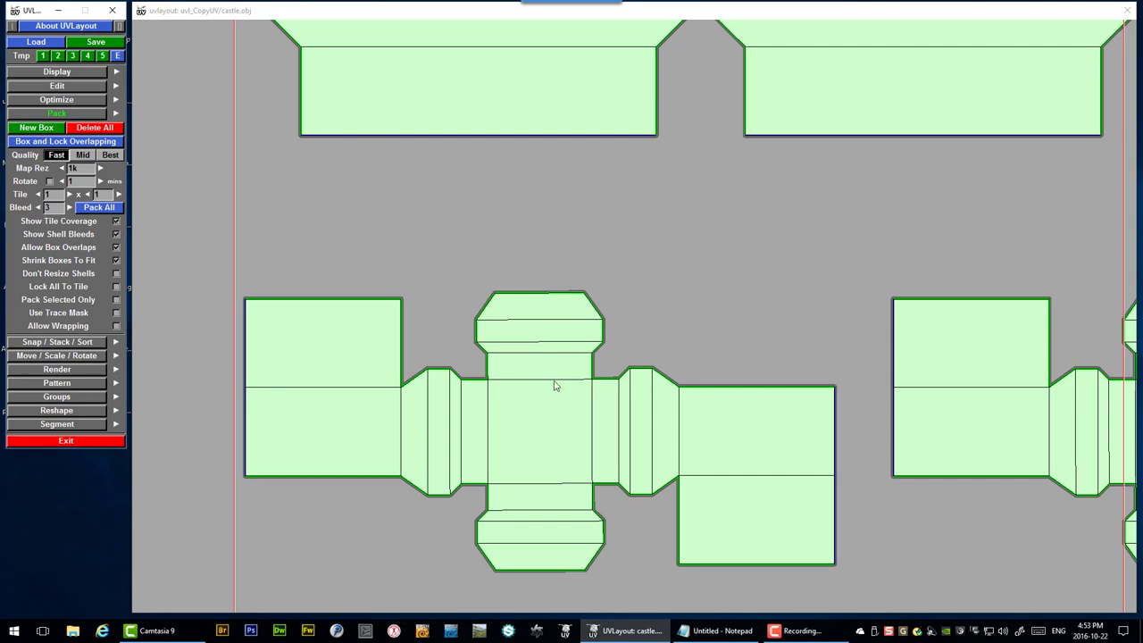
pyautogui.scroll(-2, 553, 385)
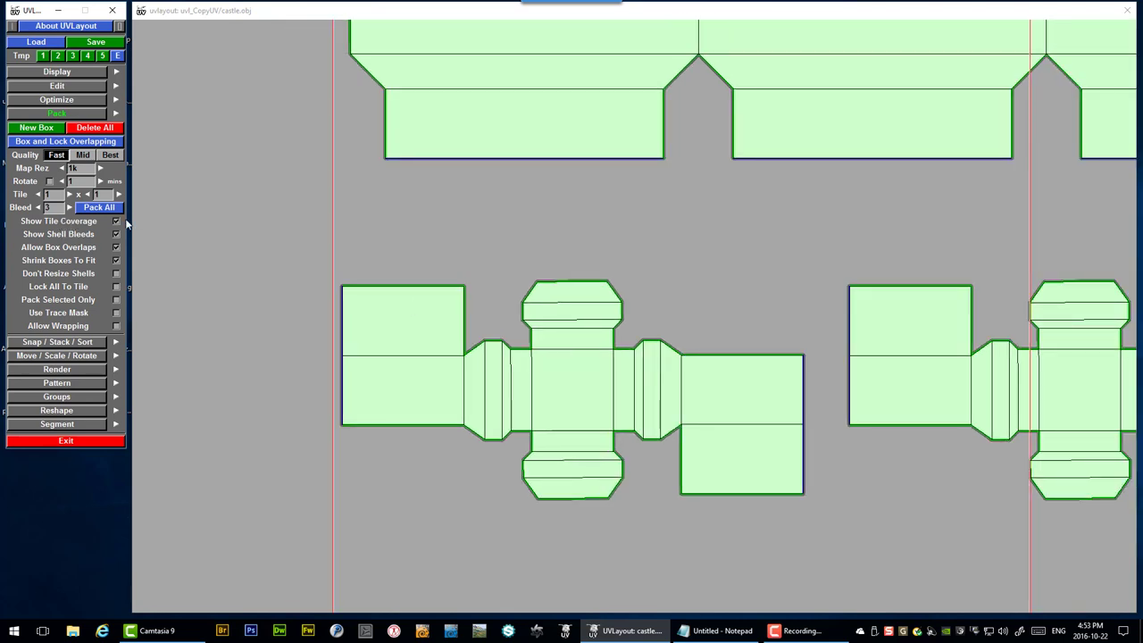
# Zoom out and enable Show Tile Coverage, revealing 42.4%, 44.4% and 18.1% tiles
pyautogui.scroll(-3, 550, 259)
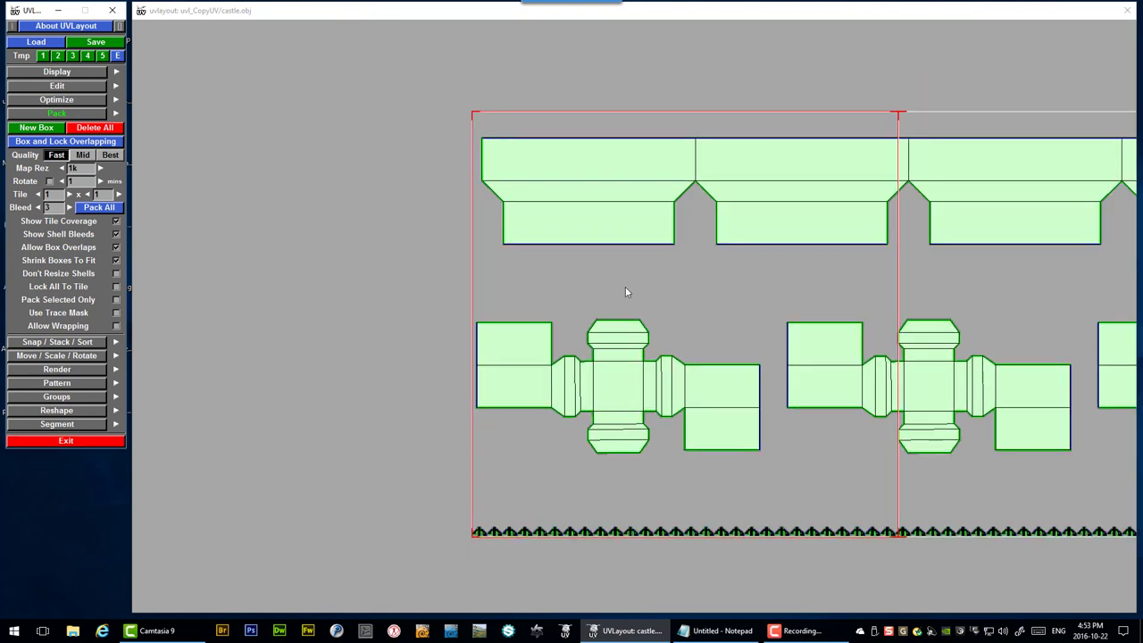
pyautogui.scroll(-1, 641, 288)
pyautogui.scroll(-3, 651, 291)
pyautogui.scroll(-1, 759, 317)
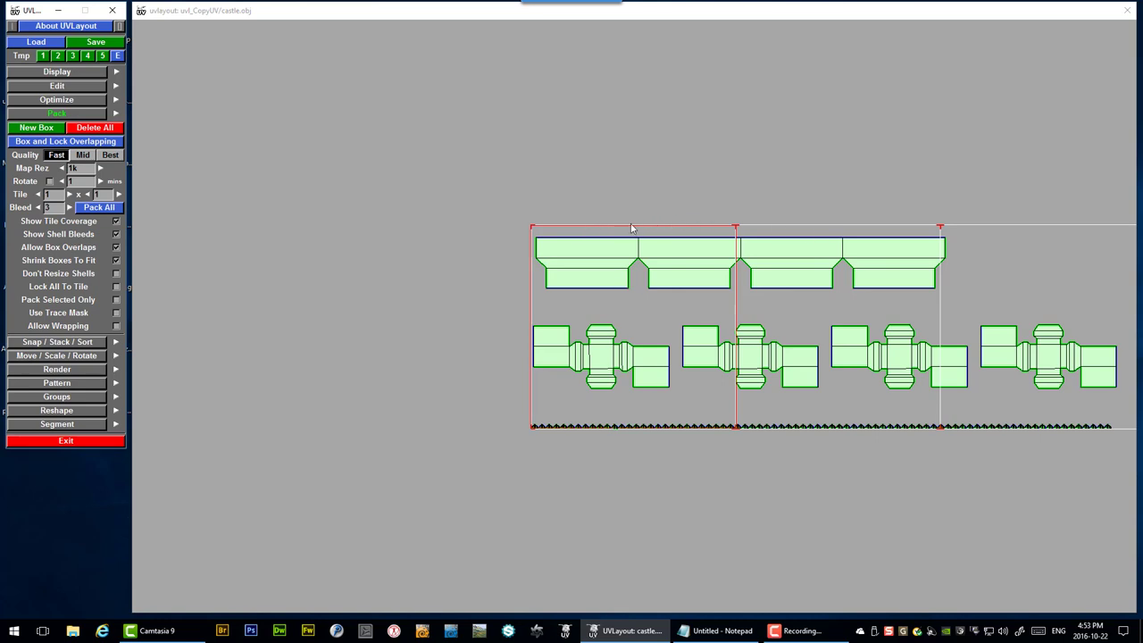
pyautogui.click(116, 222)
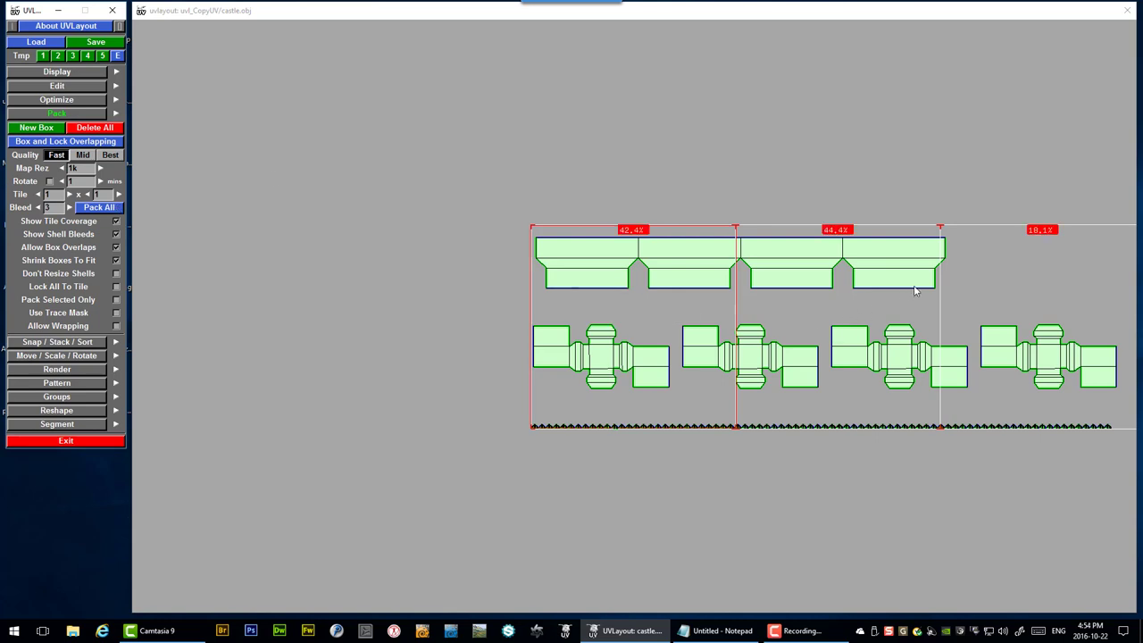
pyautogui.scroll(-2, 918, 295)
pyautogui.scroll(1, 793, 299)
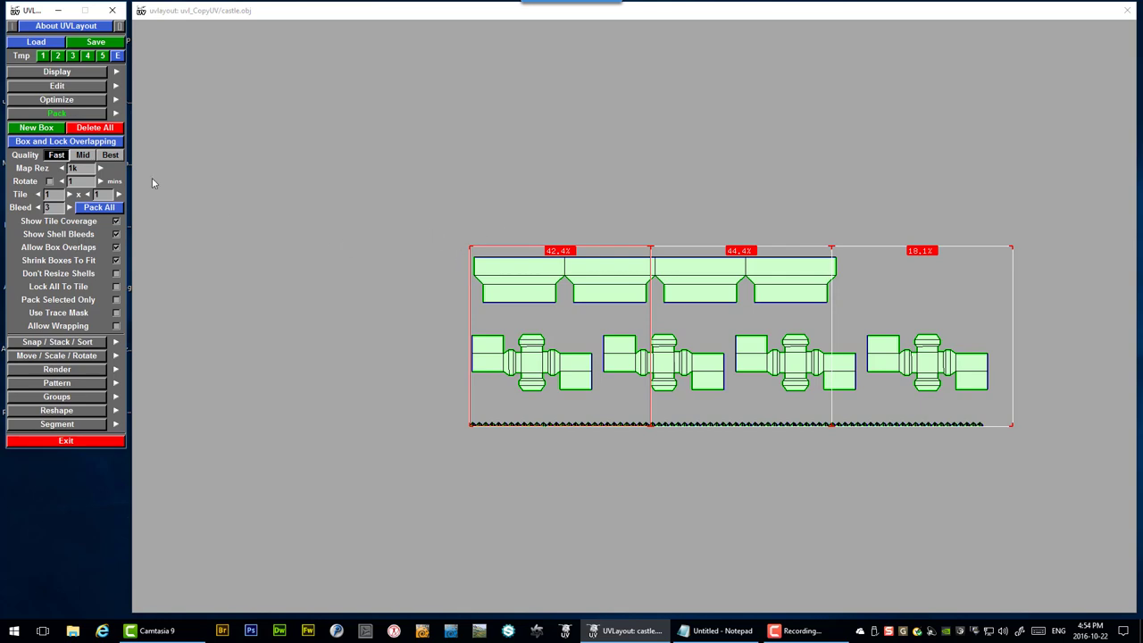
# Set Map Rez to 2k and pack all shells into one tile at 26.8% coverage
pyautogui.click(101, 168)
pyautogui.click(90, 209)
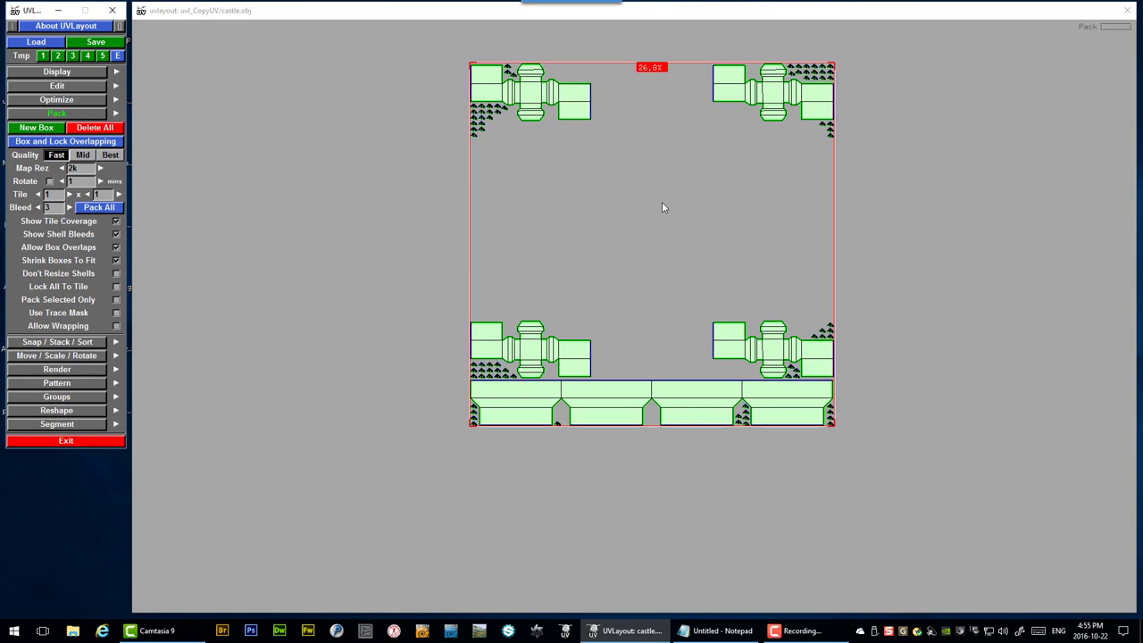
pyautogui.scroll(1, 662, 207)
pyautogui.scroll(1, 667, 213)
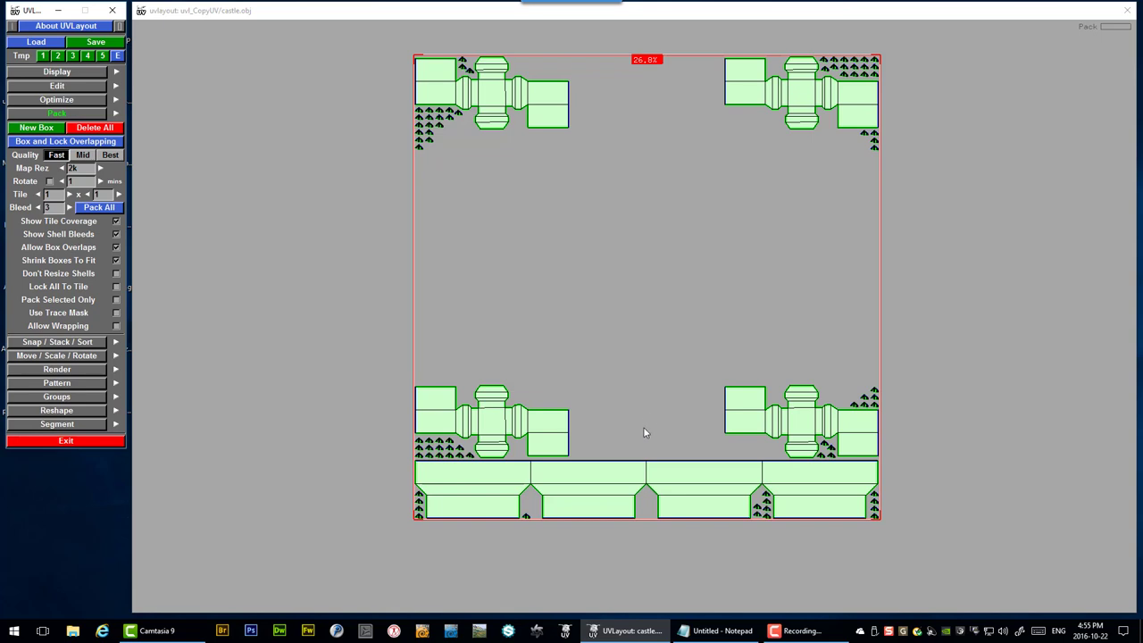
pyautogui.scroll(-1, 644, 433)
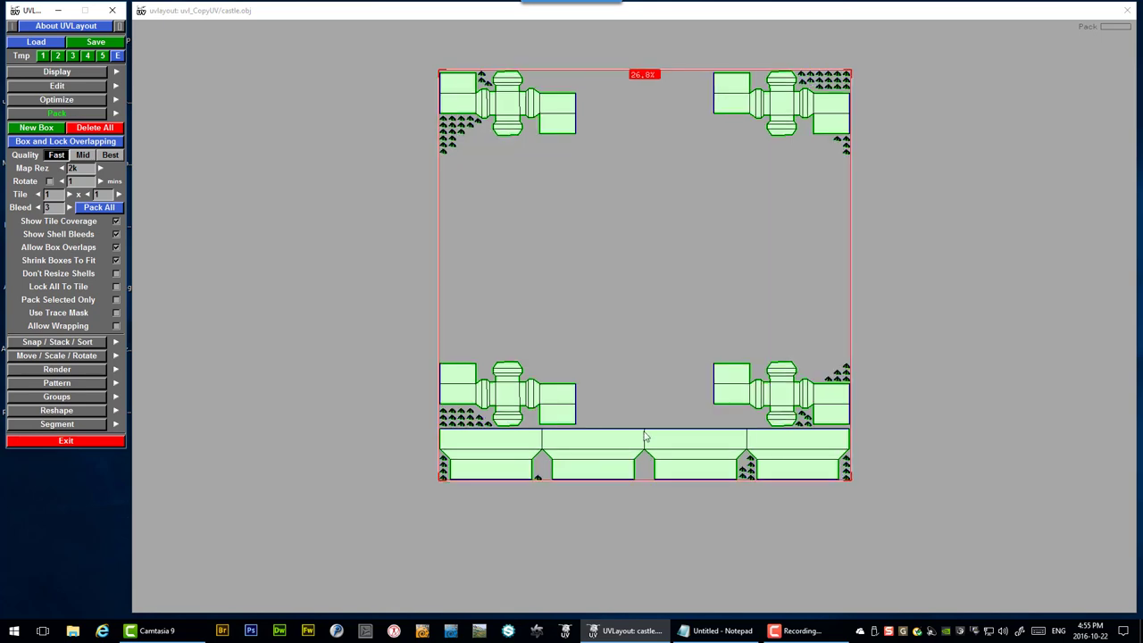
pyautogui.scroll(3, 644, 431)
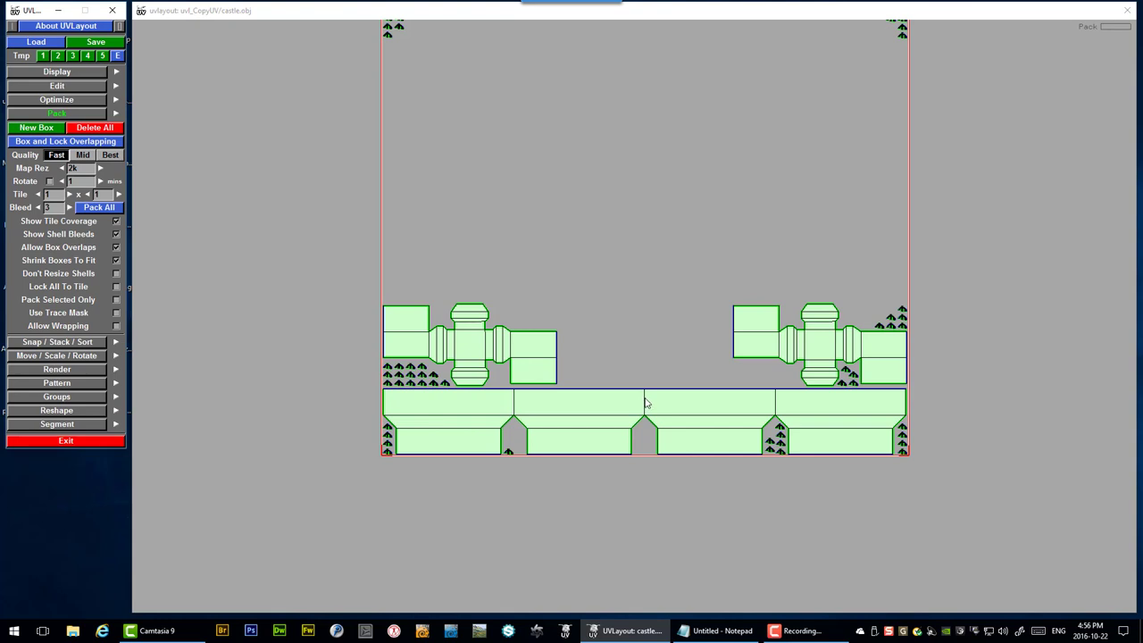
# Cut the long bottom wall shell at its middle seam and flatten both halves
pyautogui.press('c')
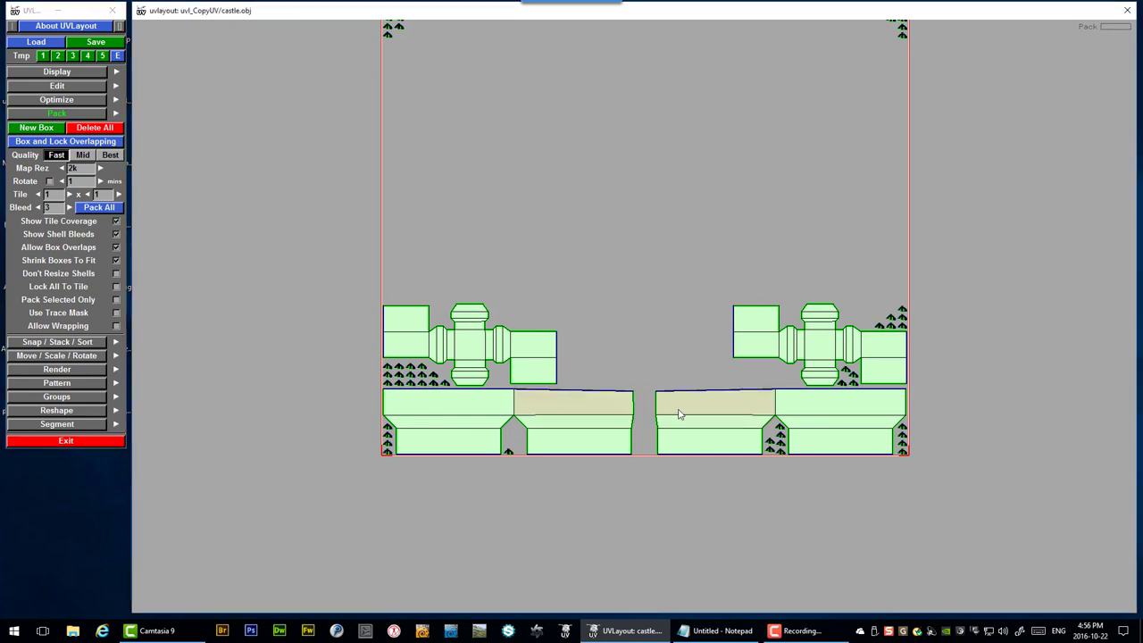
pyautogui.press('f')
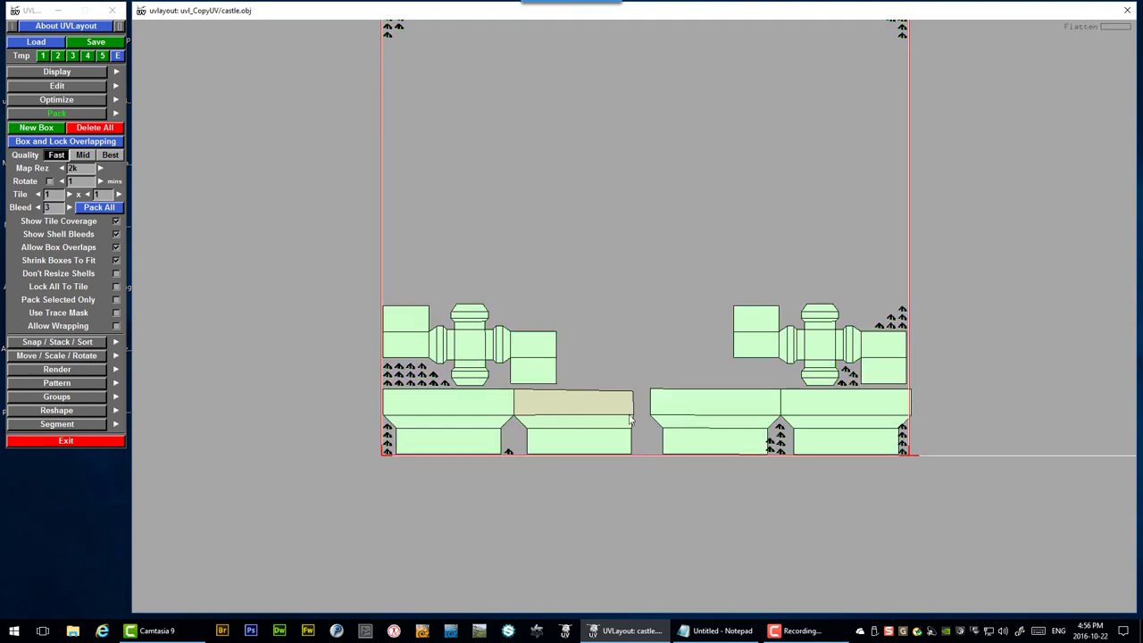
pyautogui.press('f')
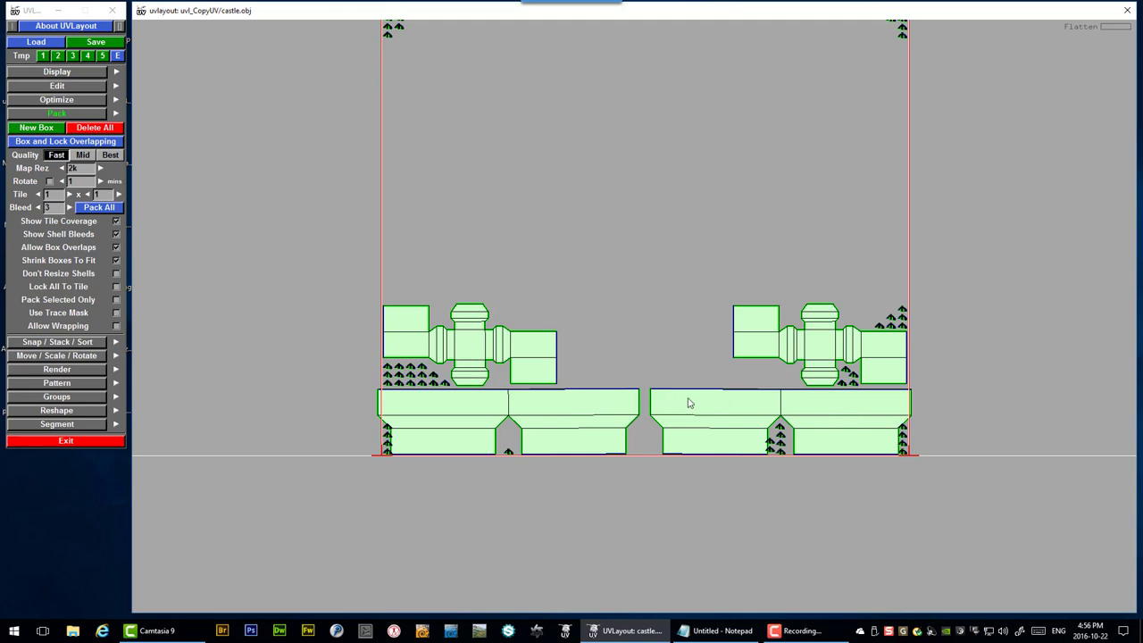
pyautogui.scroll(-1, 625, 393)
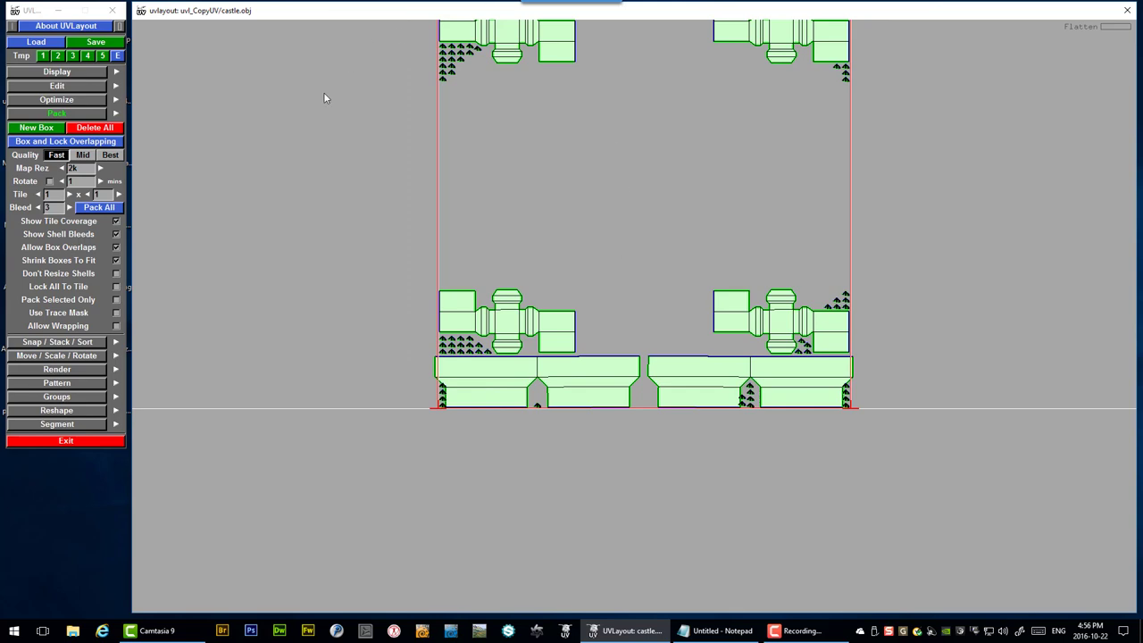
# Repack all shells, including the split wall halves, into the single tile
pyautogui.click(86, 209)
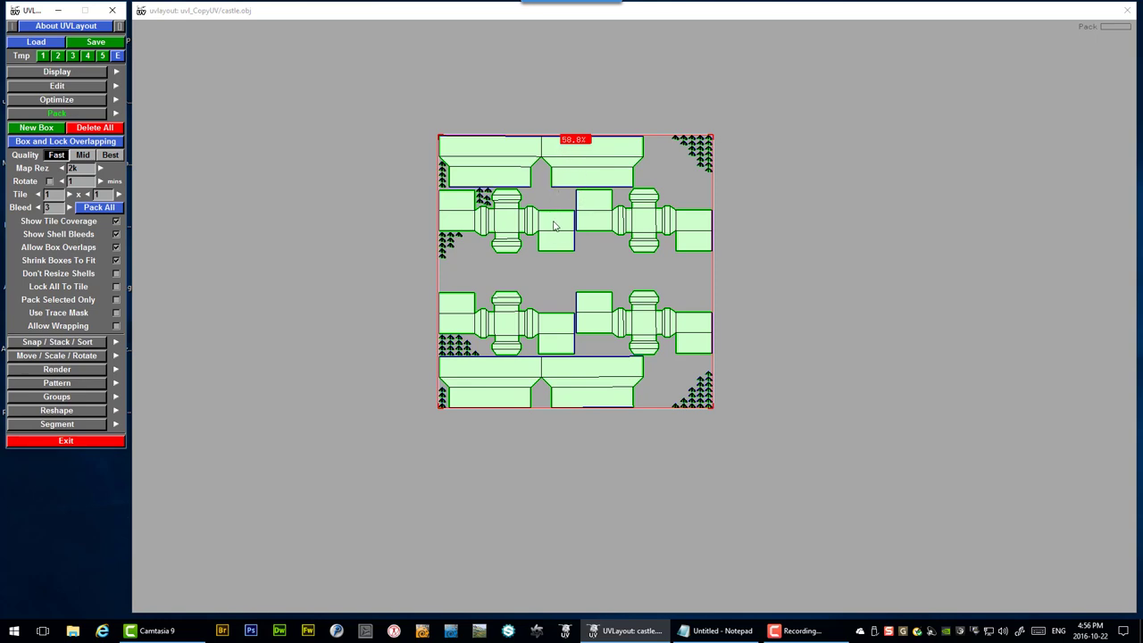
pyautogui.scroll(1, 557, 268)
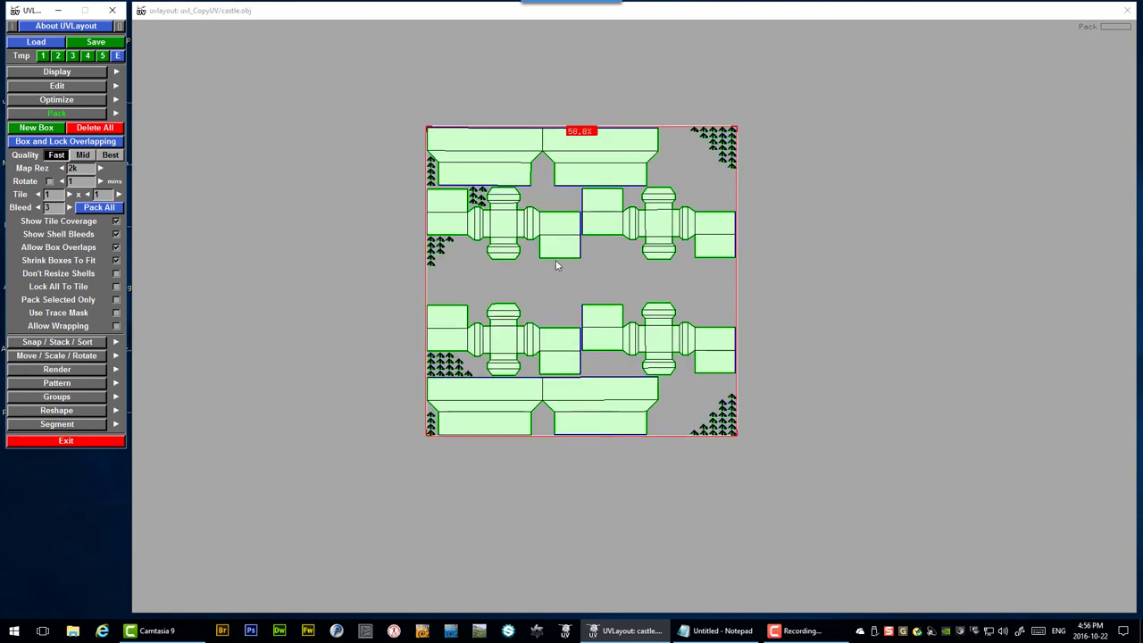
pyautogui.scroll(1, 557, 277)
pyautogui.scroll(1, 558, 288)
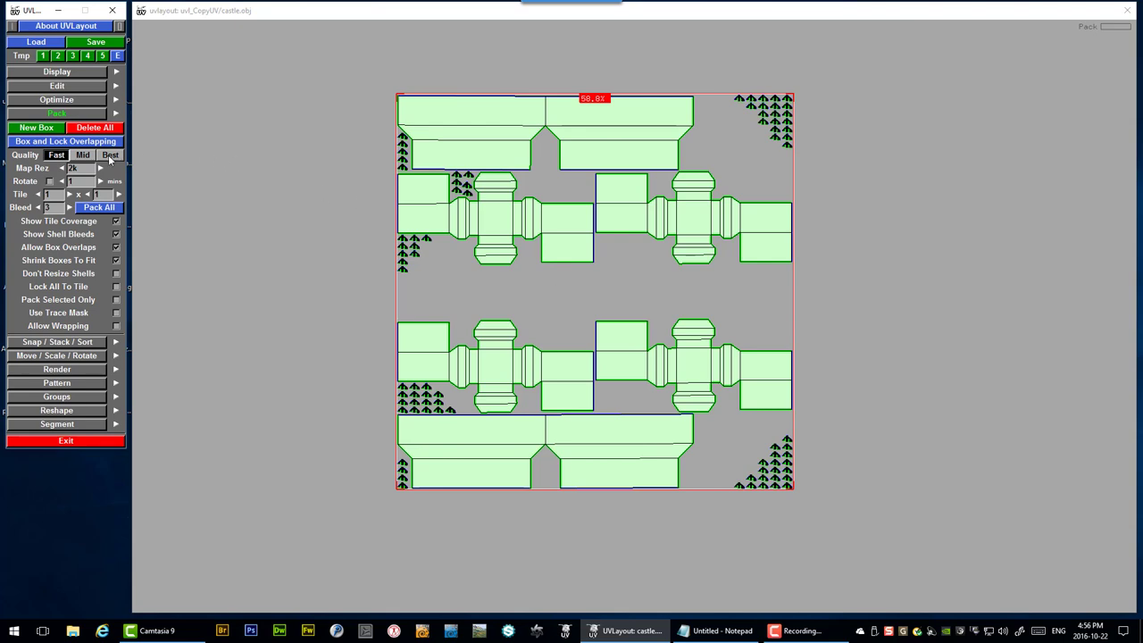
# Set packing quality to Best and repack, reaching 60.1% tile coverage
pyautogui.click(109, 158)
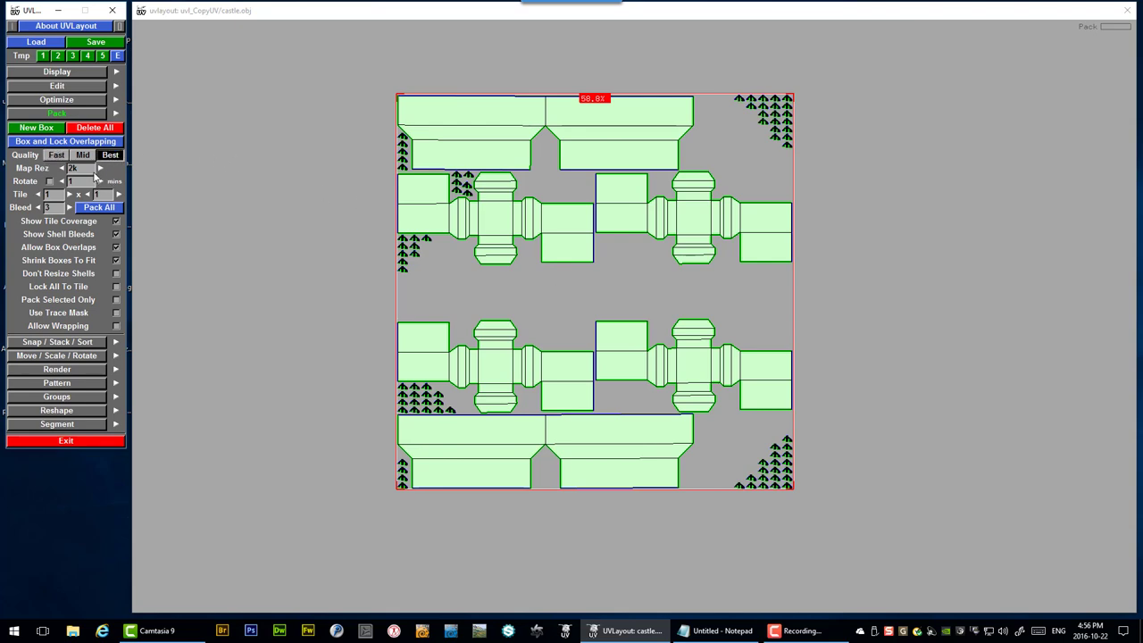
pyautogui.click(98, 207)
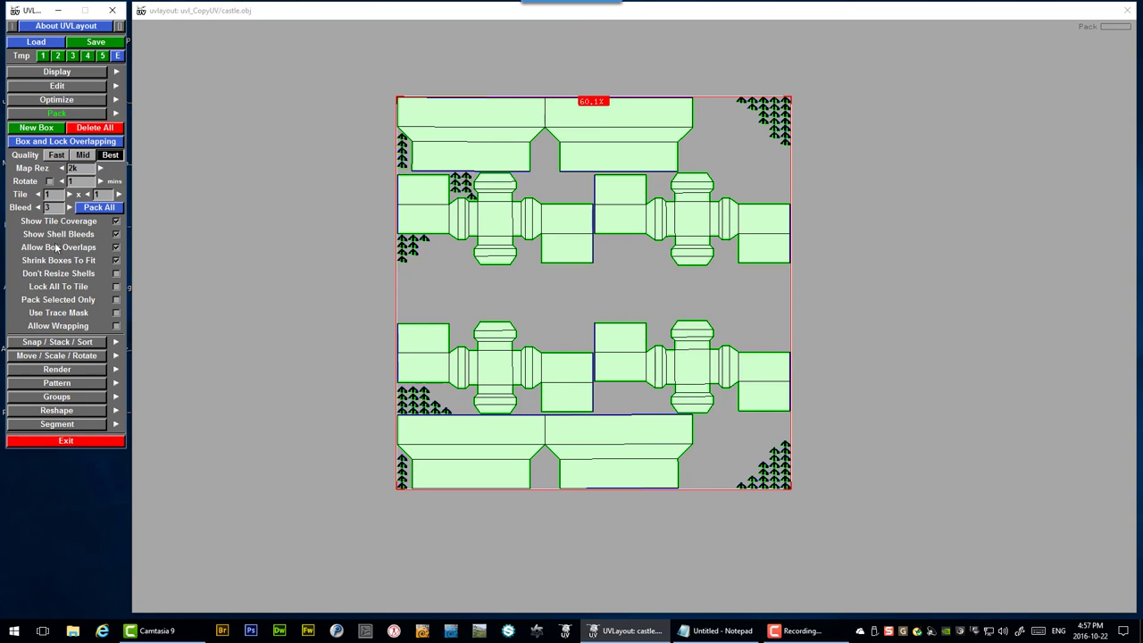
# Enable shell rotation in 15° steps at Mid quality and start a new Pack All
pyautogui.click(49, 181)
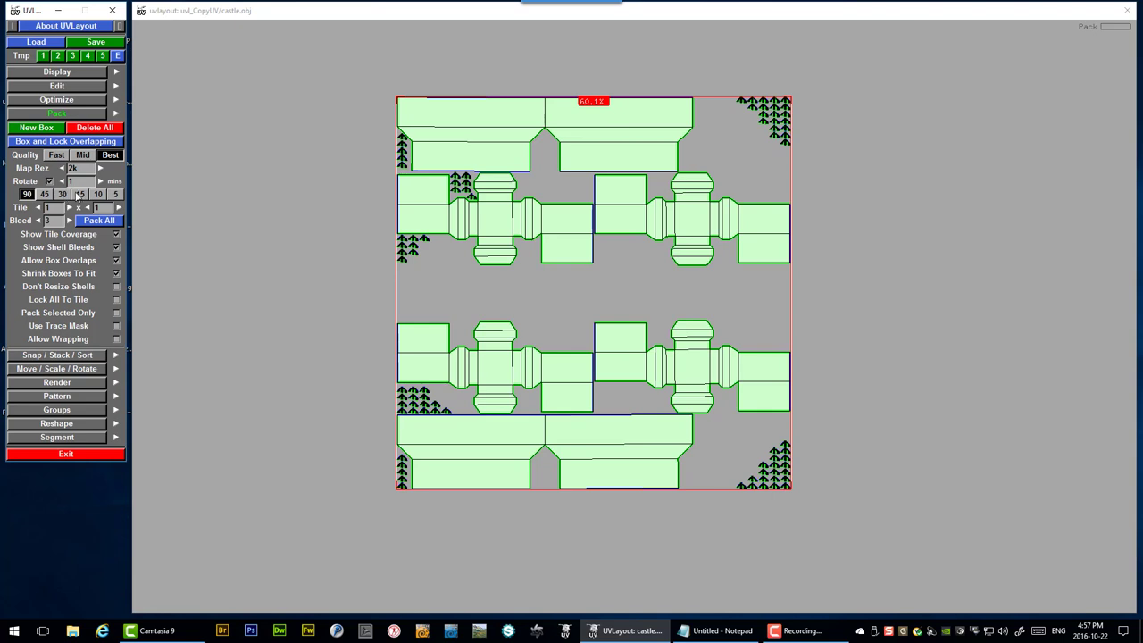
pyautogui.click(79, 193)
pyautogui.click(82, 157)
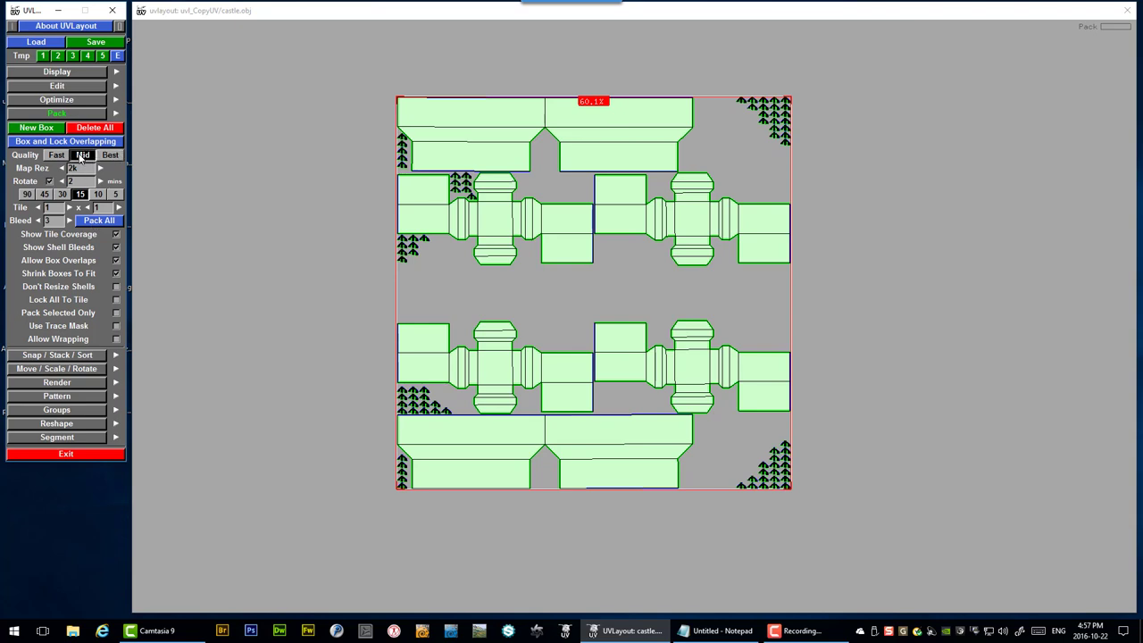
pyautogui.click(94, 222)
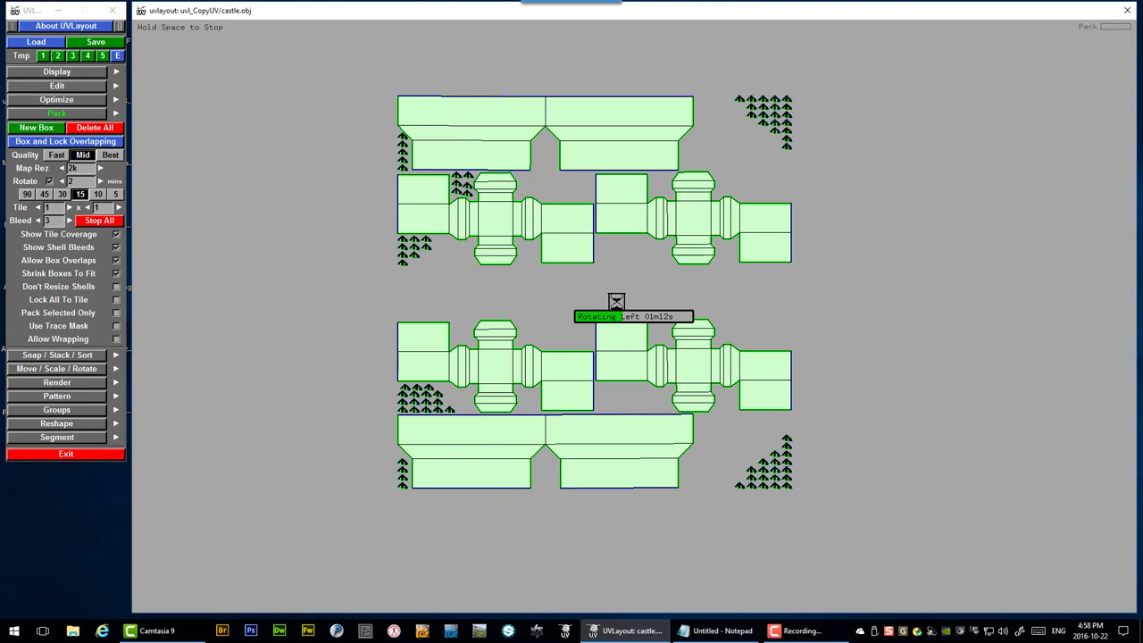
# Stop the rotation pack early with Space, keeping the current packed layout
pyautogui.press('space')
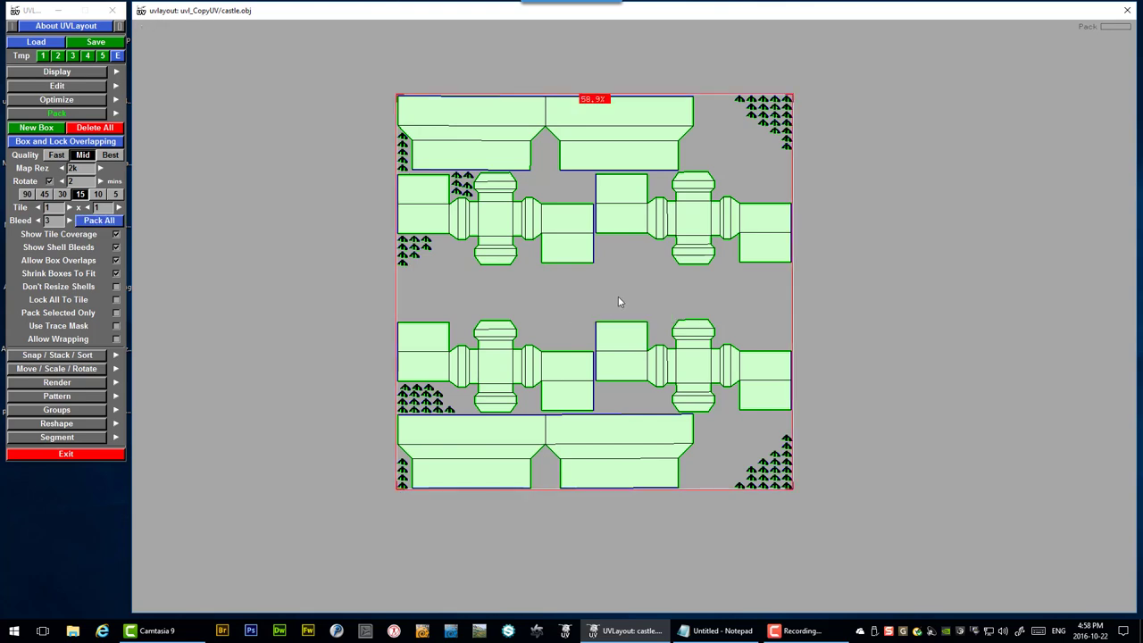